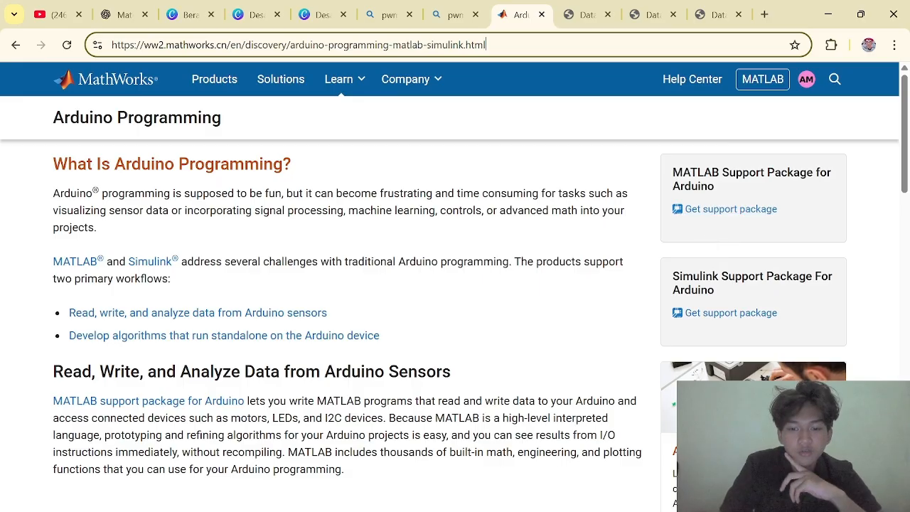
Switch to MATLAB R2023b and check which account is signed in
mouse_move(386, 463)
left_click(366, 475)
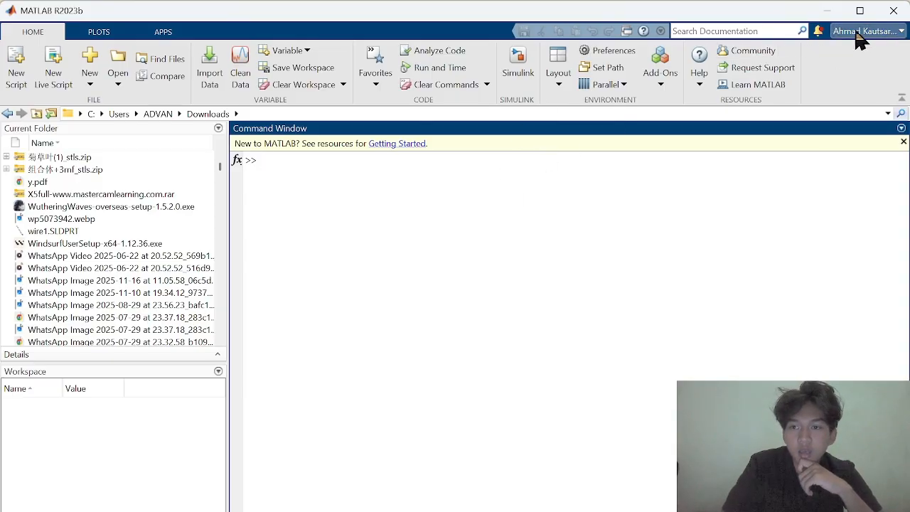
left_click(898, 32)
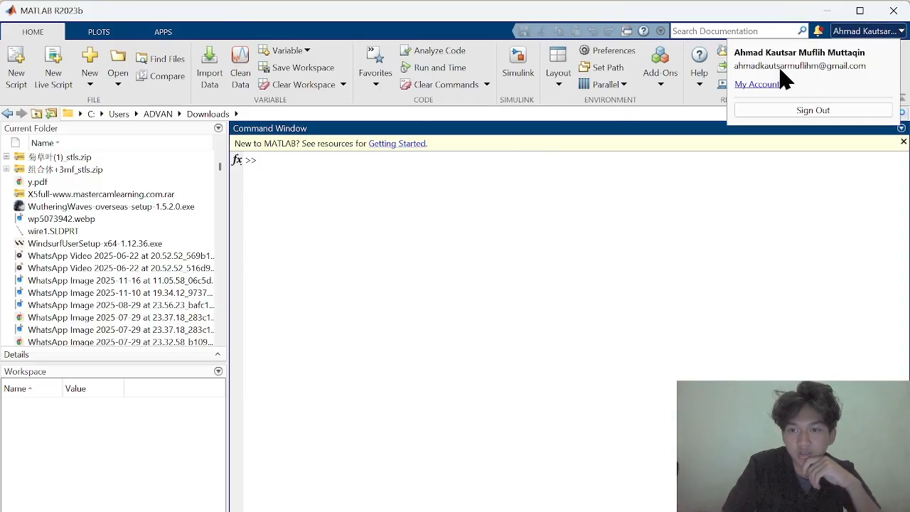
left_click(659, 222)
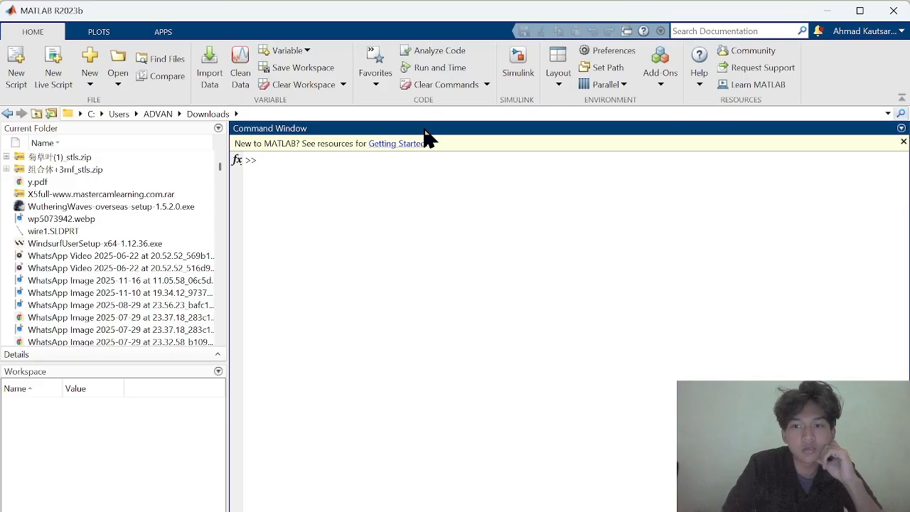
Switch to the File Explorer search results in Downloads and look at the arduino and arduinoio support package installers beside MATLAB
mouse_move(399, 511)
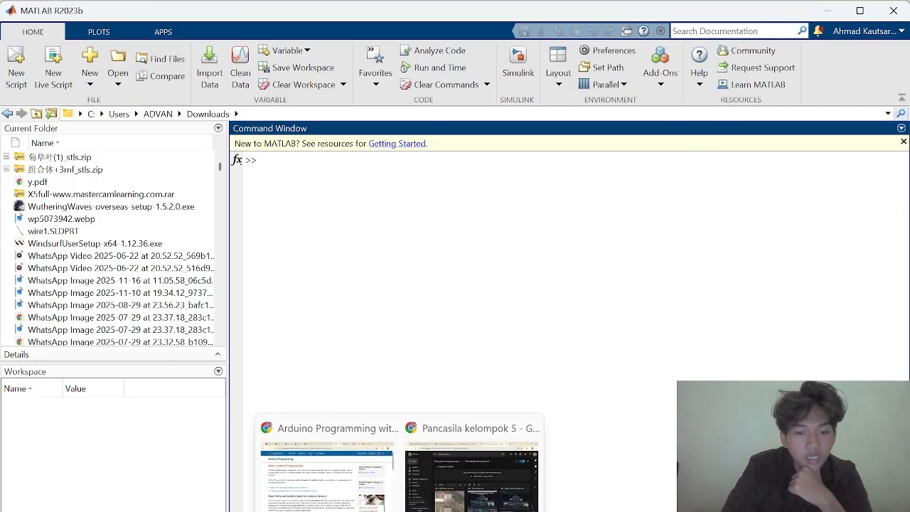
mouse_move(333, 511)
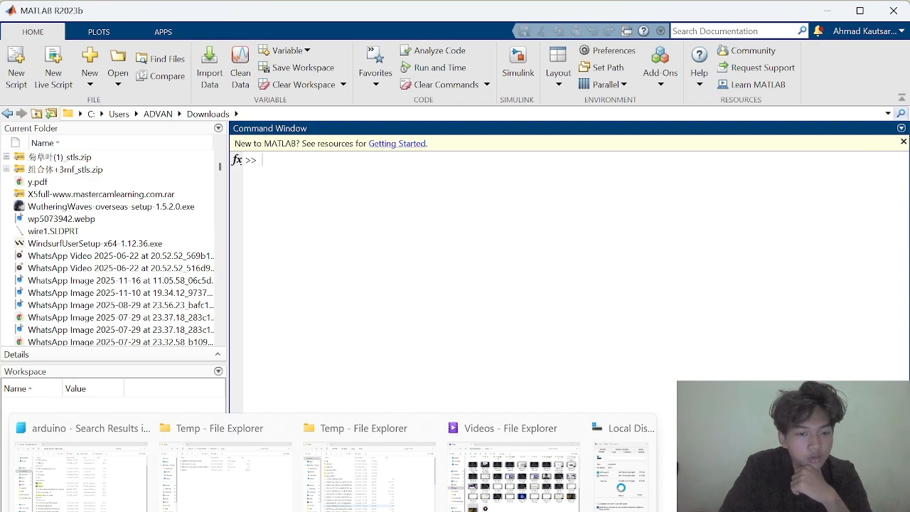
left_click(126, 502)
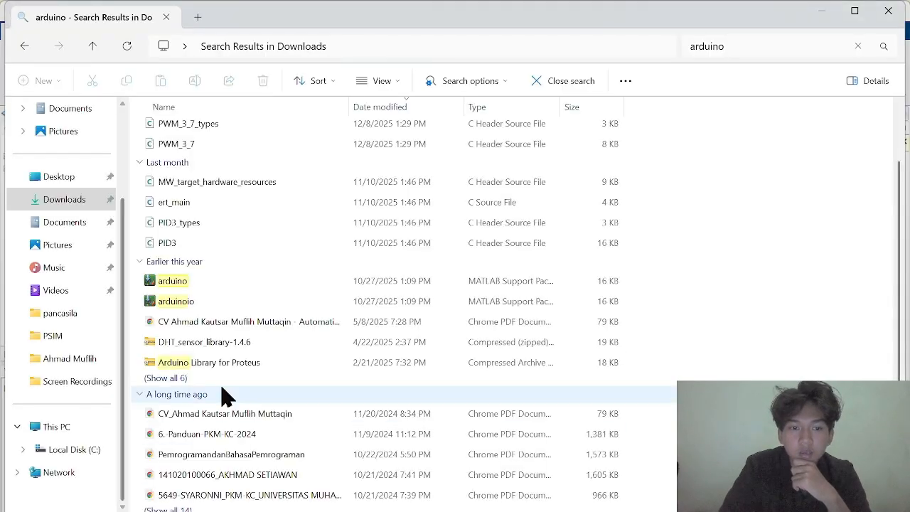
left_click(855, 13)
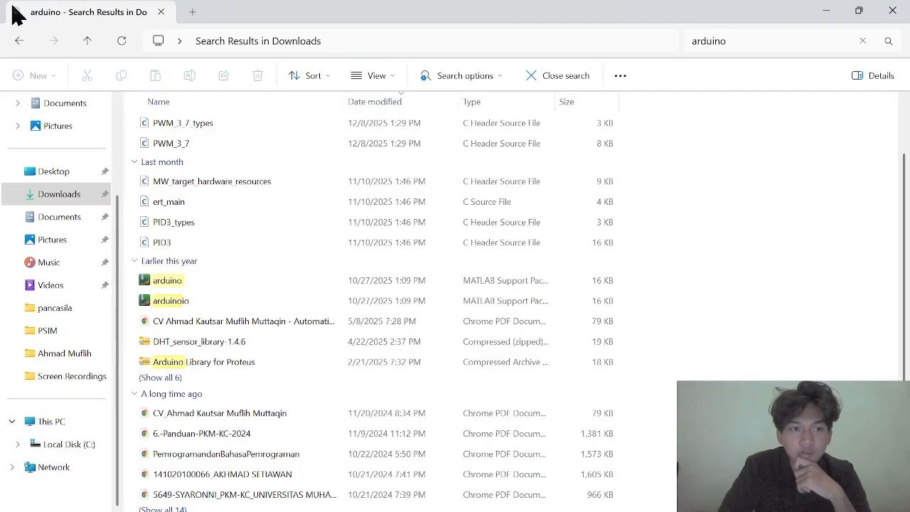
left_click(858, 11)
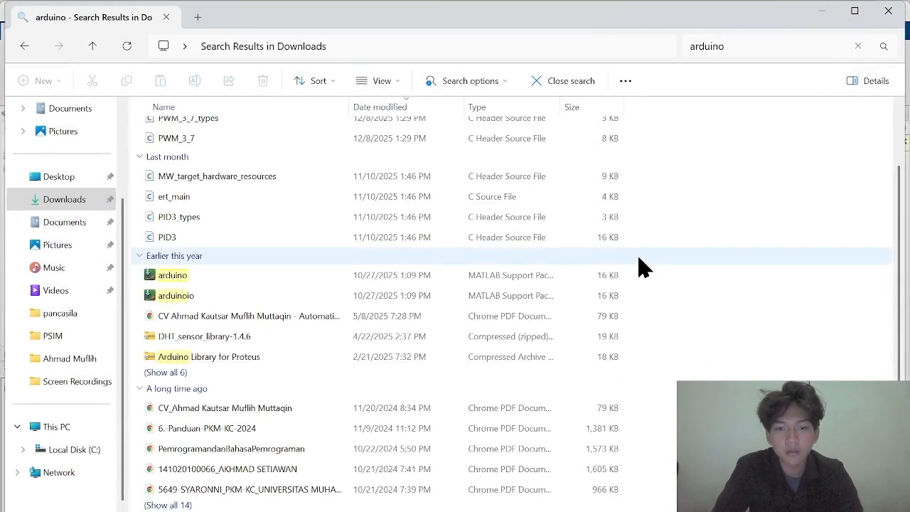
key("alt+Tab")
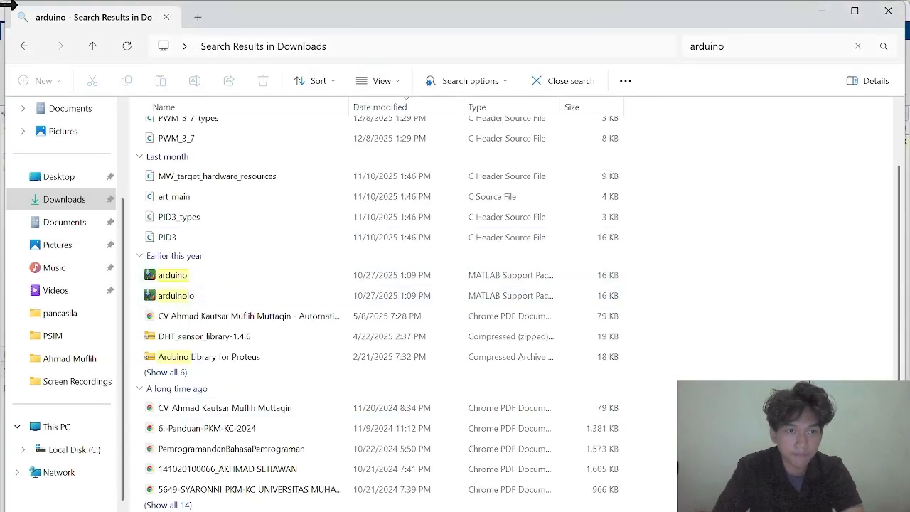
left_click_drag(7, 6, 508, 177)
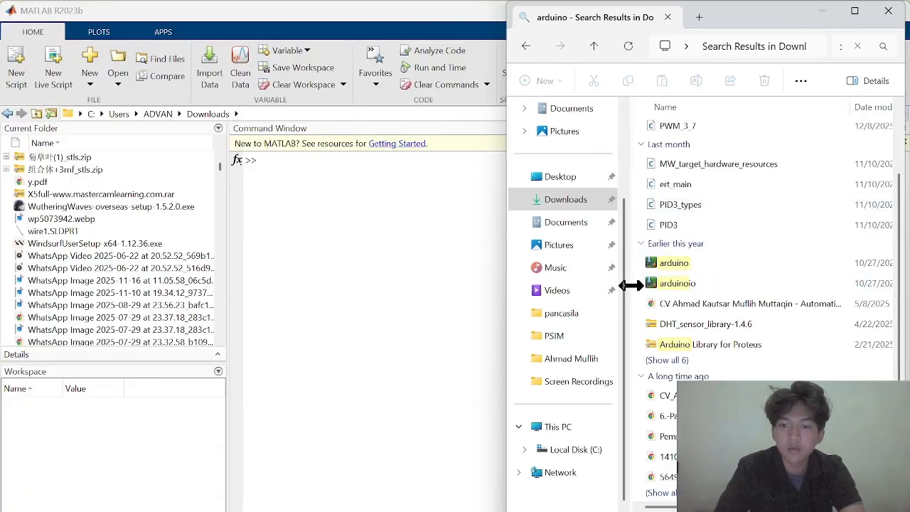
left_click_drag(664, 264, 685, 279)
left_click(821, 11)
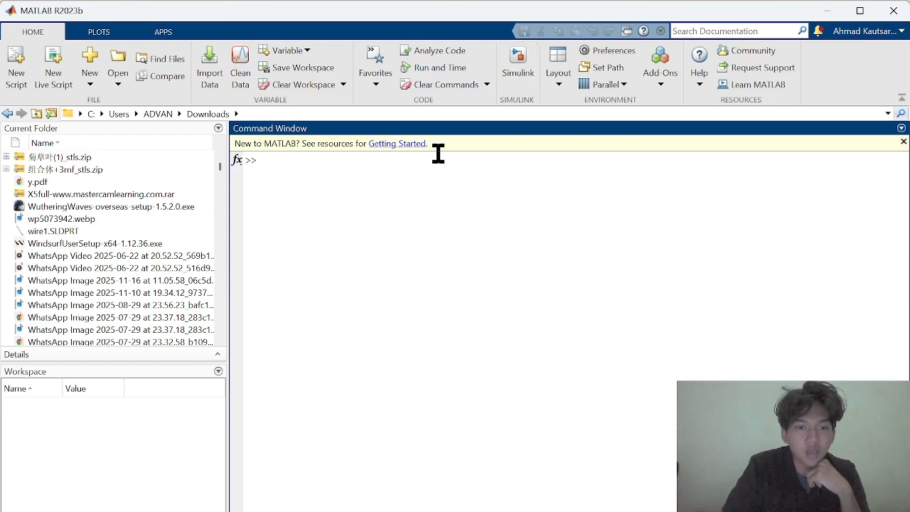
Start Simulink from MATLAB and create a blank model in a maximized window
left_click(506, 63)
mouse_move(352, 236)
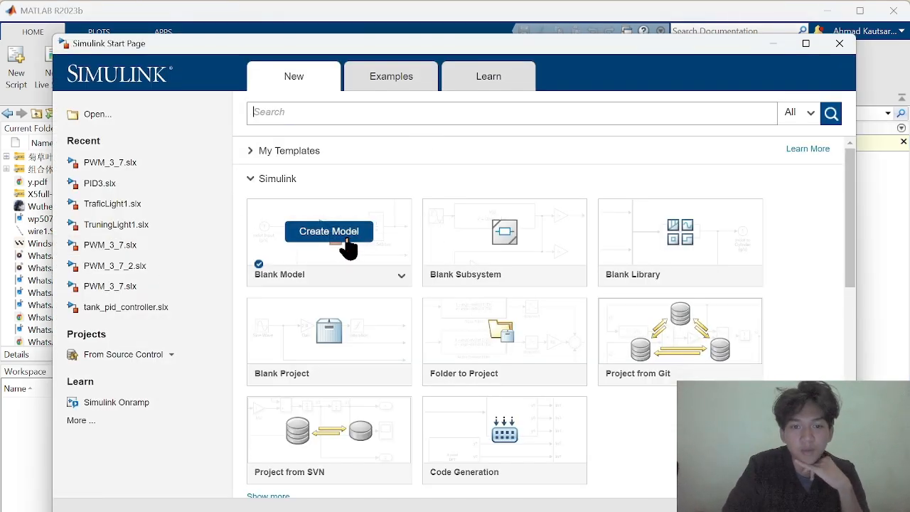
left_click(348, 238)
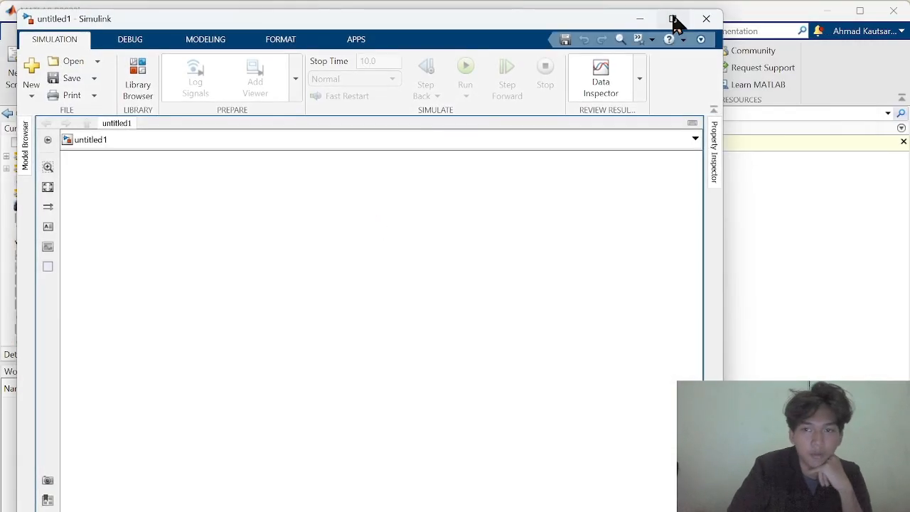
left_click(672, 18)
Set up the model with the Run on Hardware Board app, choosing Arduino Mega 2560 as the hardware board
left_click(339, 30)
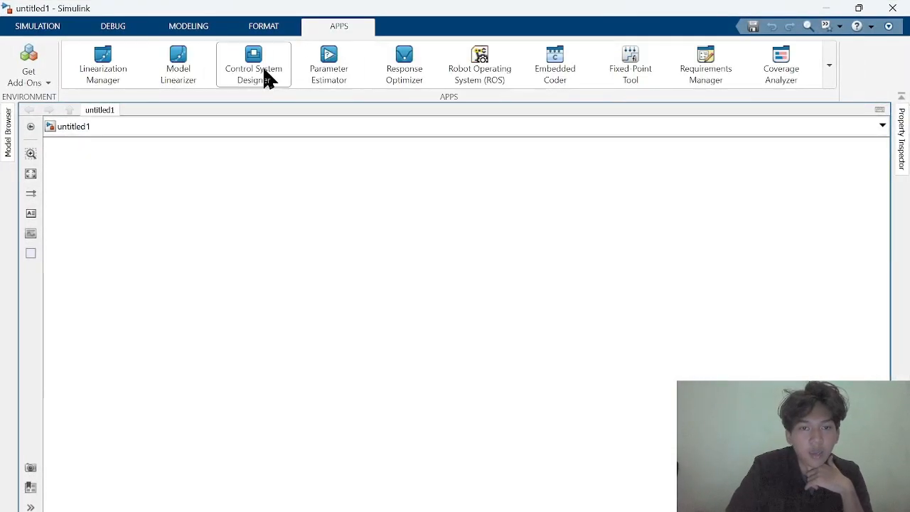
left_click(831, 65)
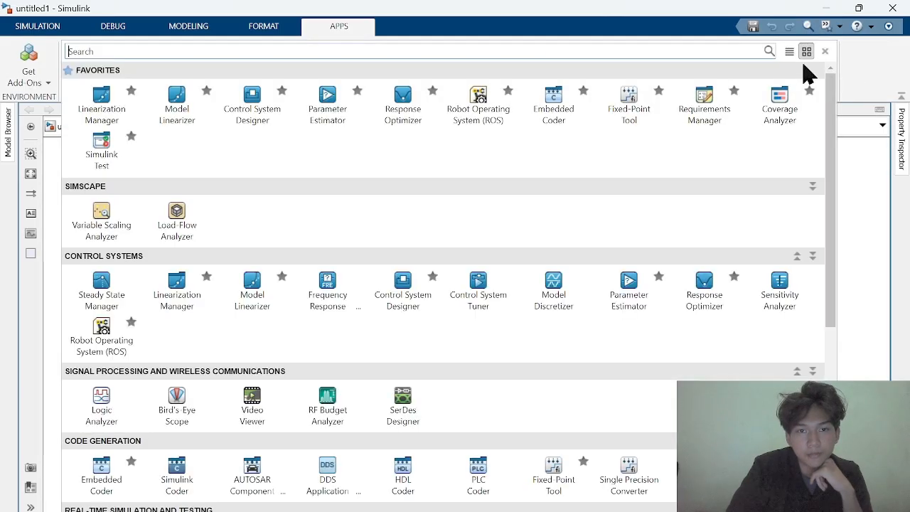
scroll(392, 317, "down", 5)
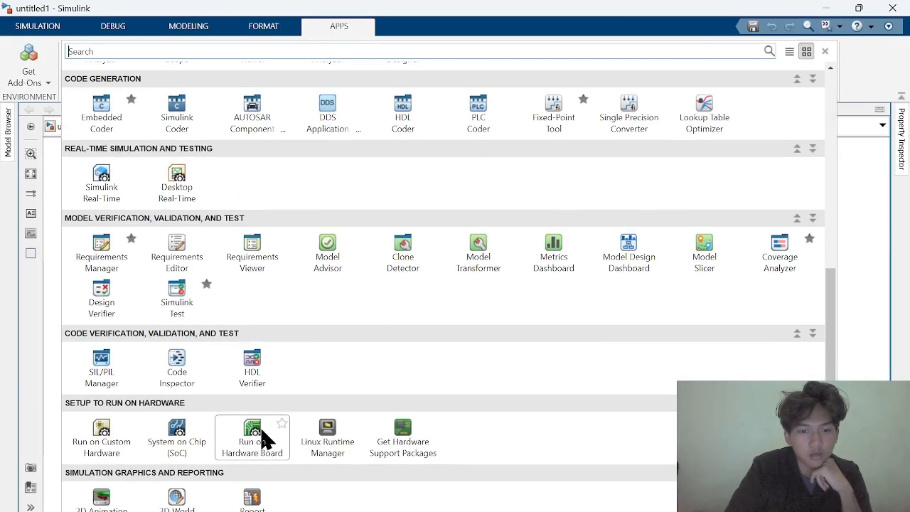
left_click(254, 448)
left_click(421, 262)
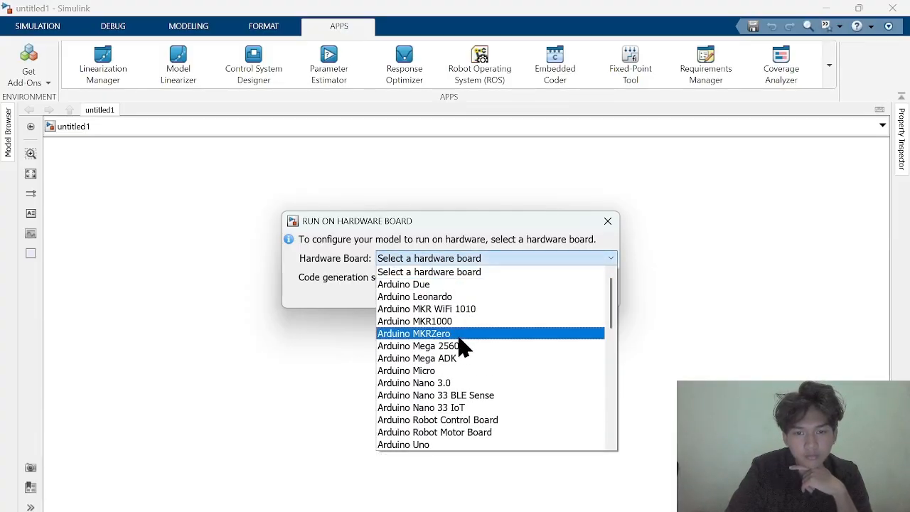
left_click(458, 346)
left_click(420, 299)
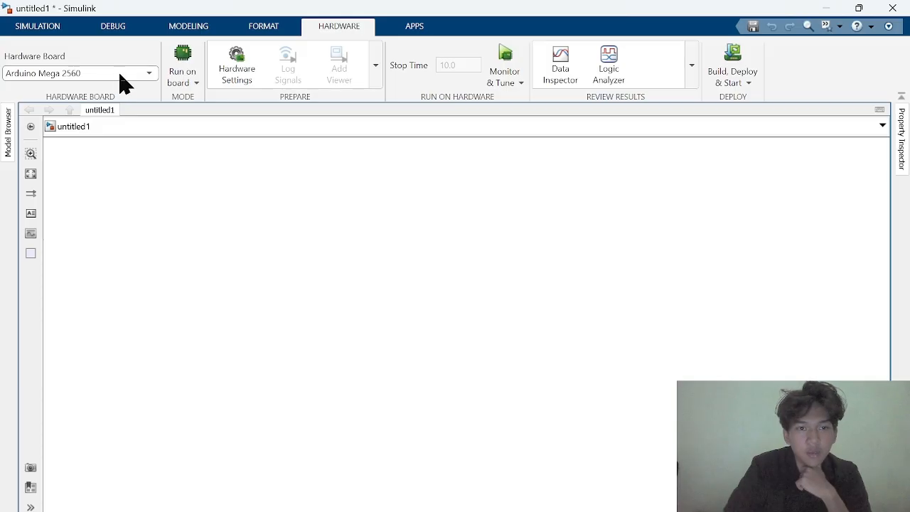
Open the model's hardware settings and show the Host-board connection group of the target hardware resources
left_click(245, 62)
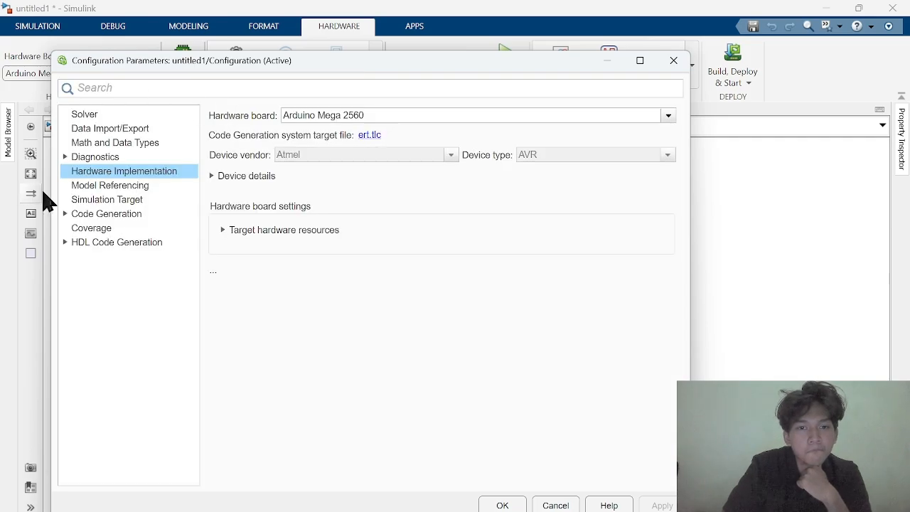
left_click(214, 177)
left_click(226, 178)
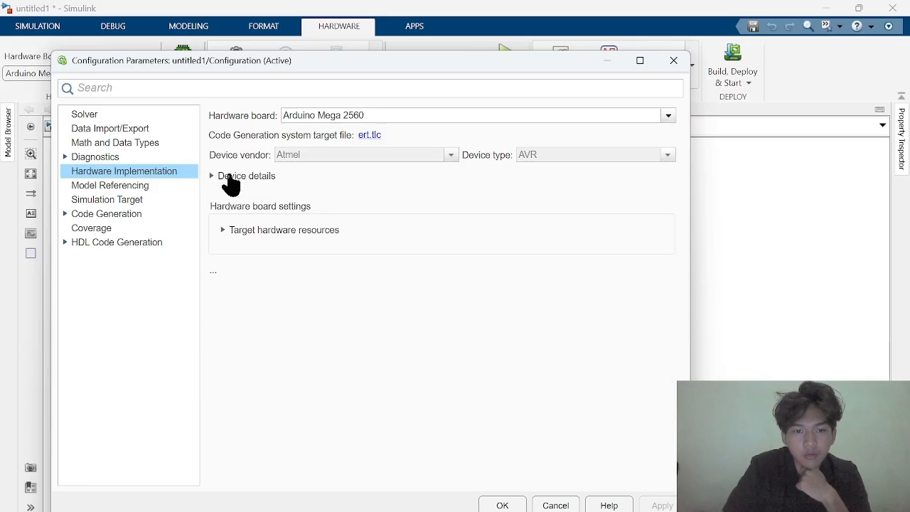
left_click(223, 230)
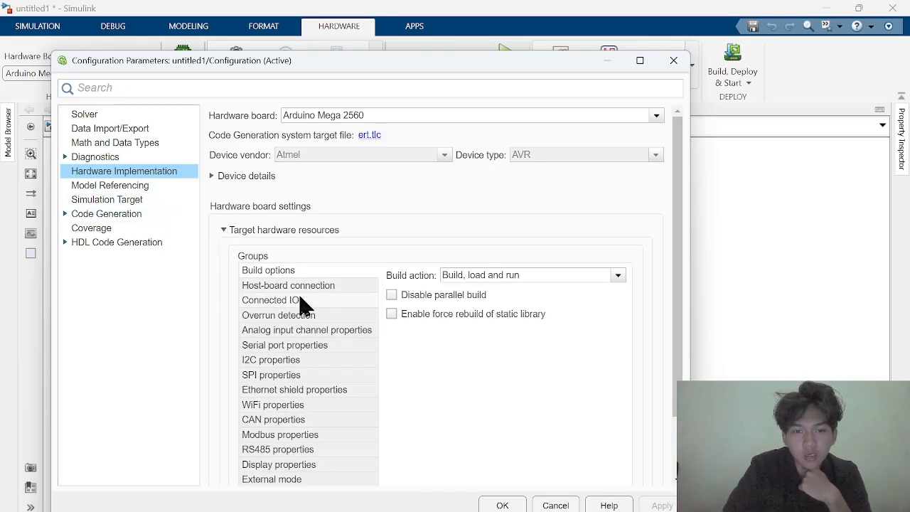
left_click(273, 303)
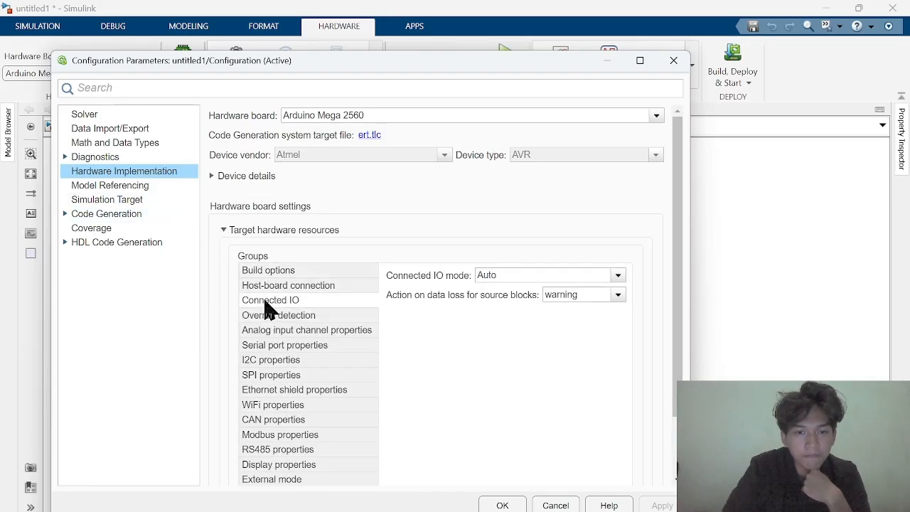
left_click(269, 317)
left_click(279, 287)
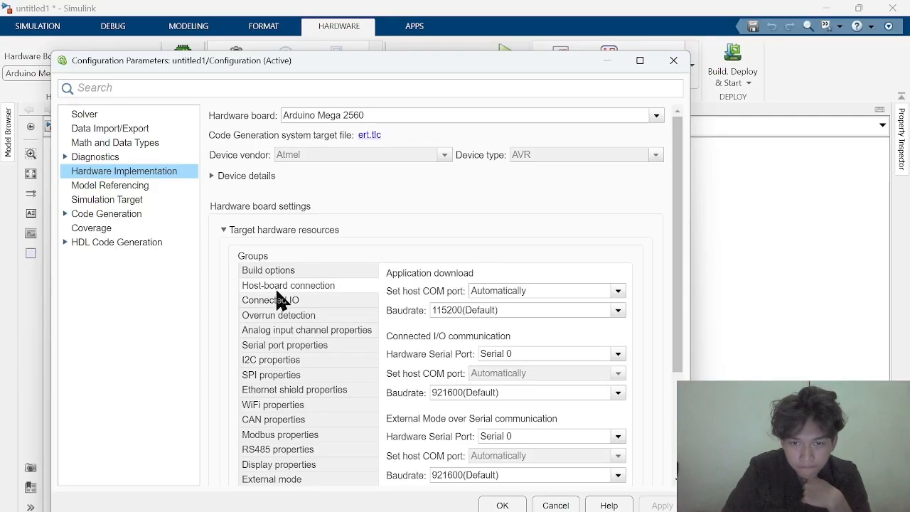
Set the host COM port for application download to Manually Select and refresh the list of available ports
left_click(618, 292)
left_click(516, 318)
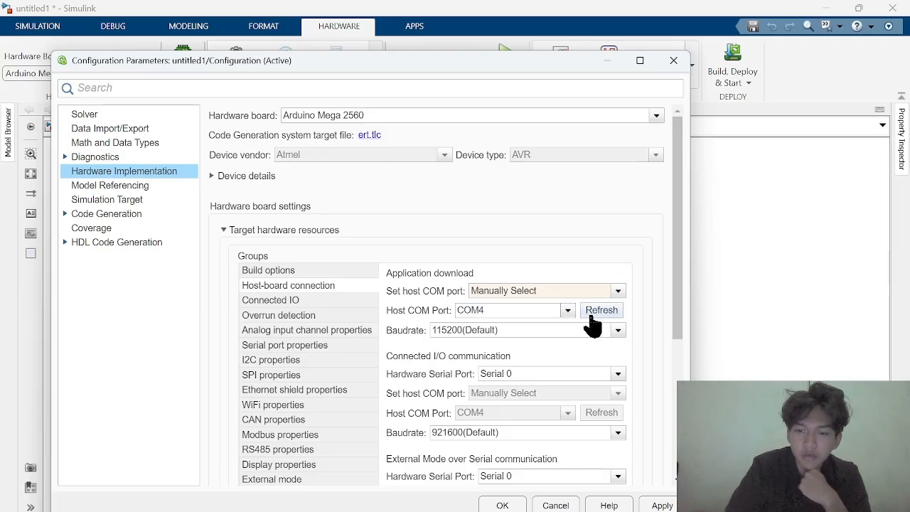
left_click(591, 317)
left_click(569, 311)
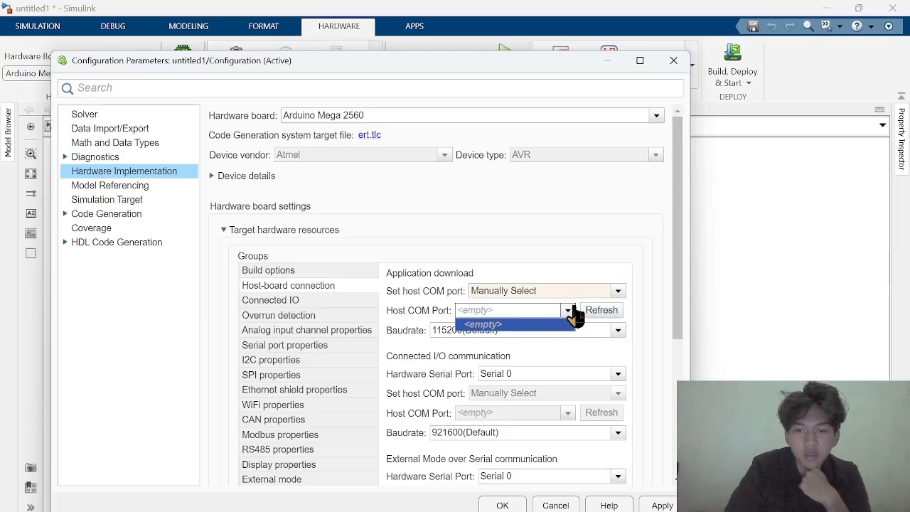
left_click(573, 313)
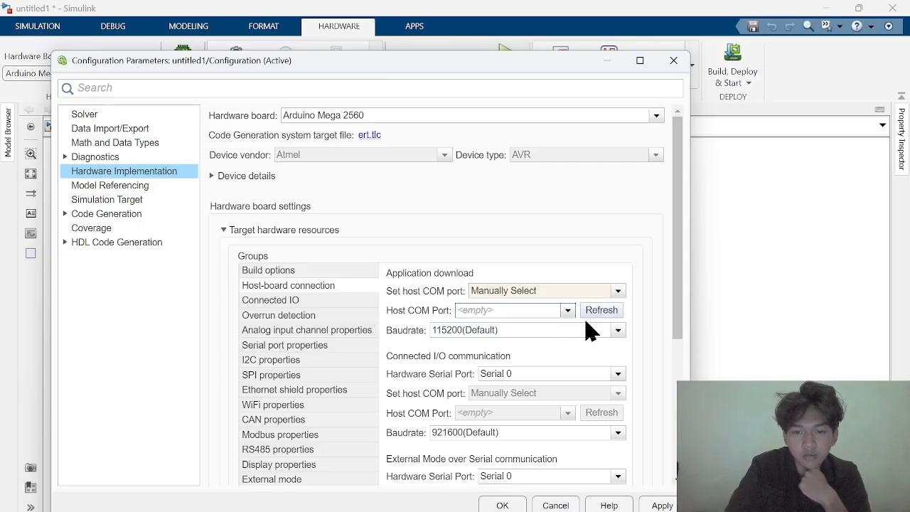
Set the baud rate to 115200 for Connected I/O, External Mode over Serial and PIL communication
scroll(589, 327, "down", 5)
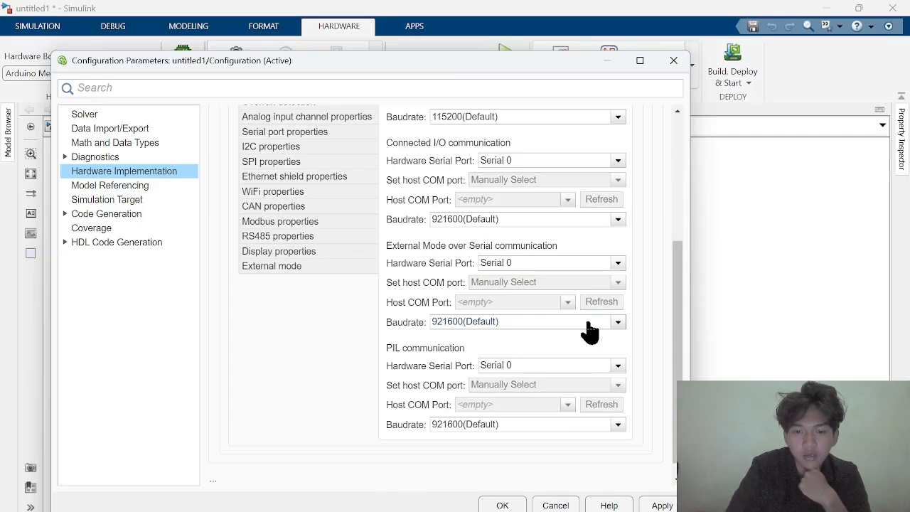
left_click(482, 221)
left_click(455, 245)
left_click(467, 322)
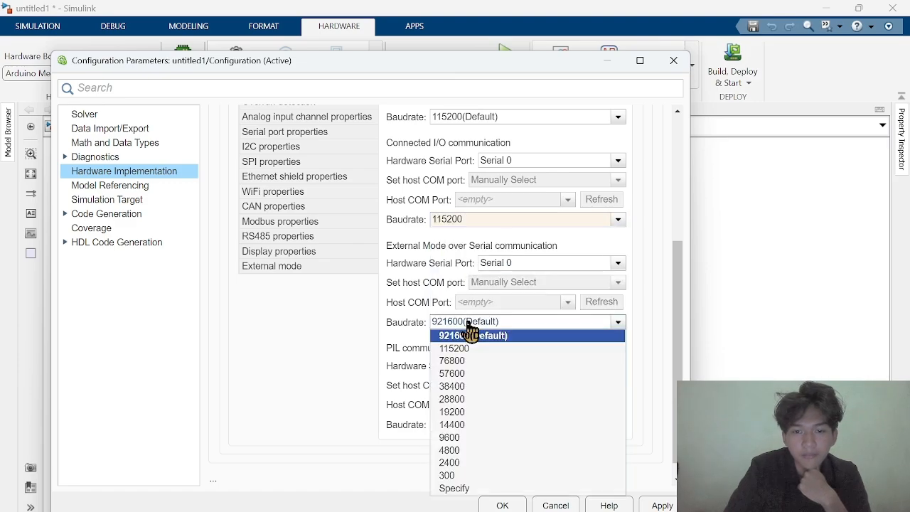
left_click(466, 348)
left_click(485, 426)
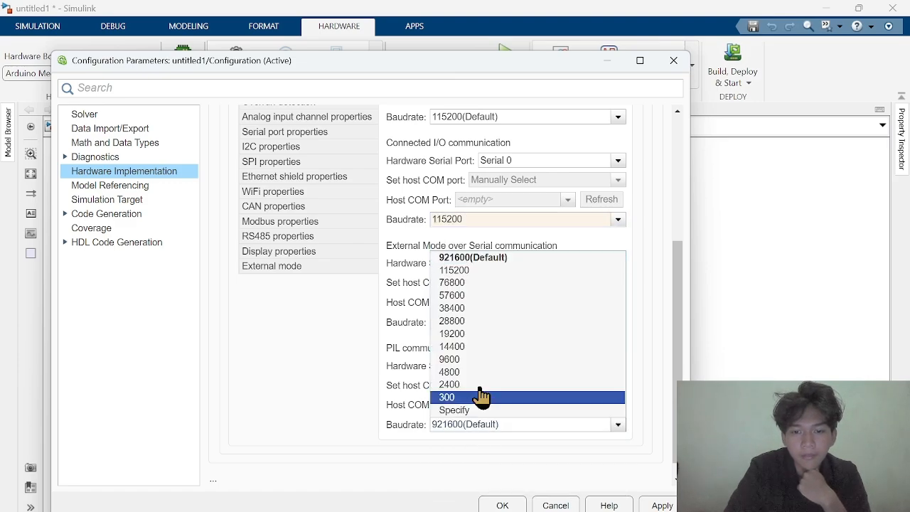
left_click(455, 272)
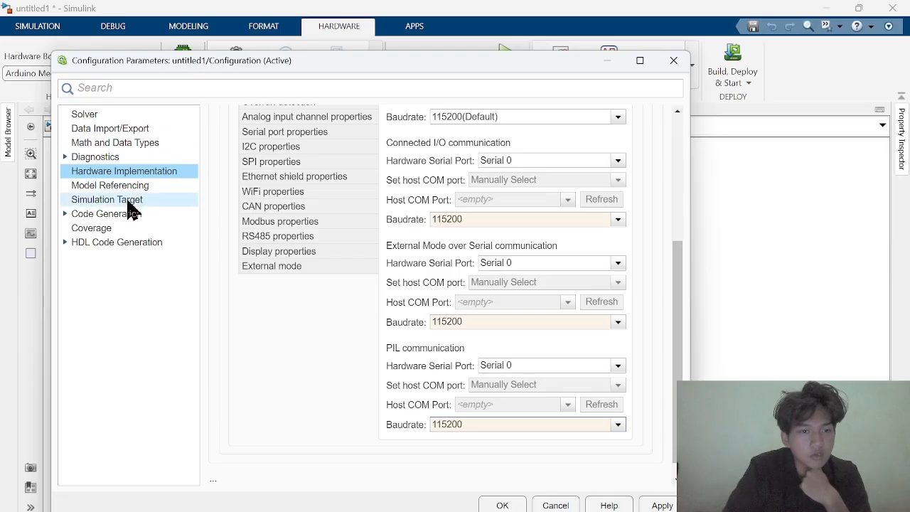
scroll(381, 218, "up", 5)
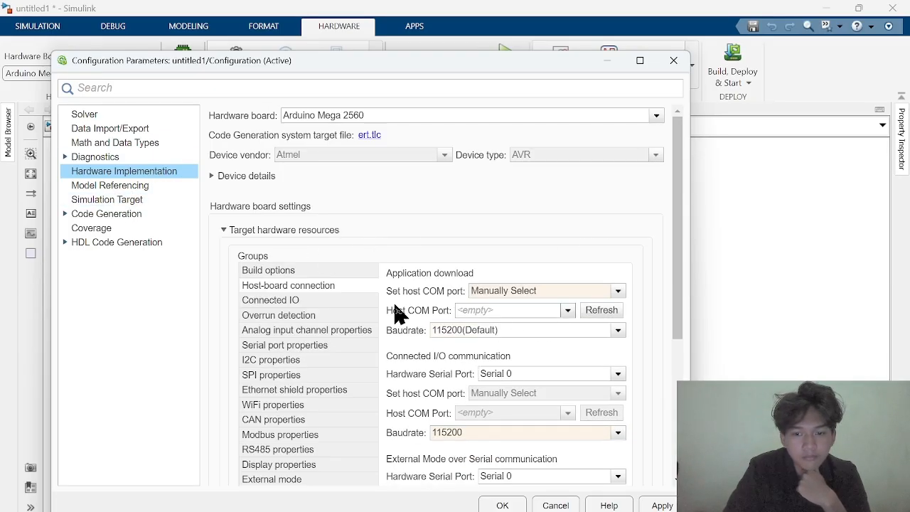
left_click(120, 186)
left_click(119, 174)
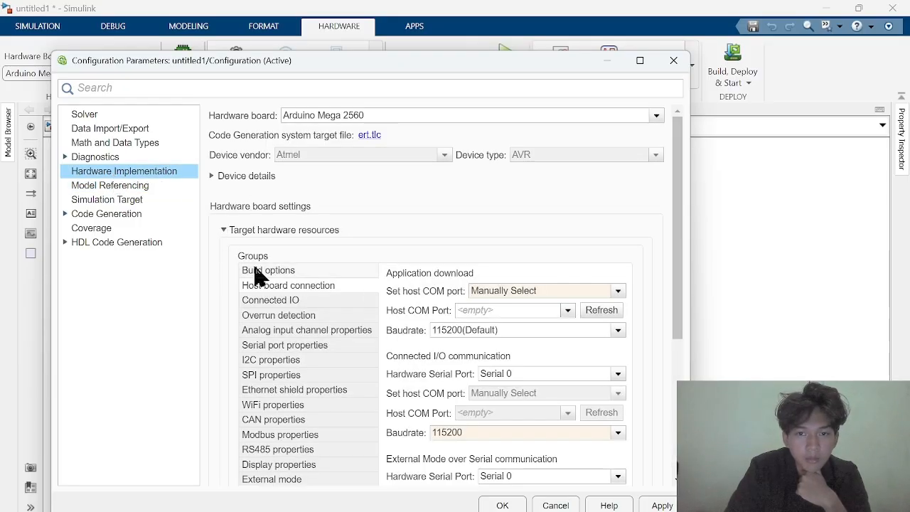
scroll(320, 320, "down", 3)
scroll(320, 320, "up", 3)
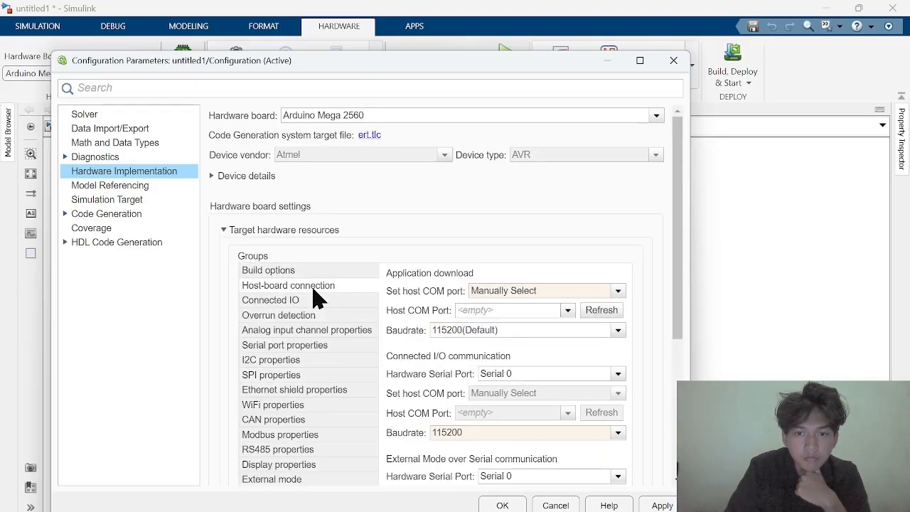
Set the simulation stop time to inf in the model's solver settings
left_click(98, 114)
left_click(96, 128)
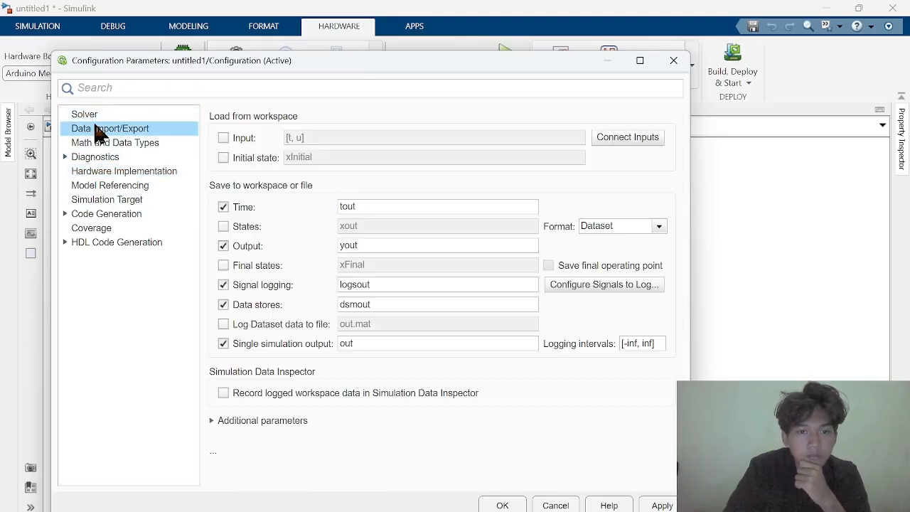
left_click(100, 115)
double_click(547, 136)
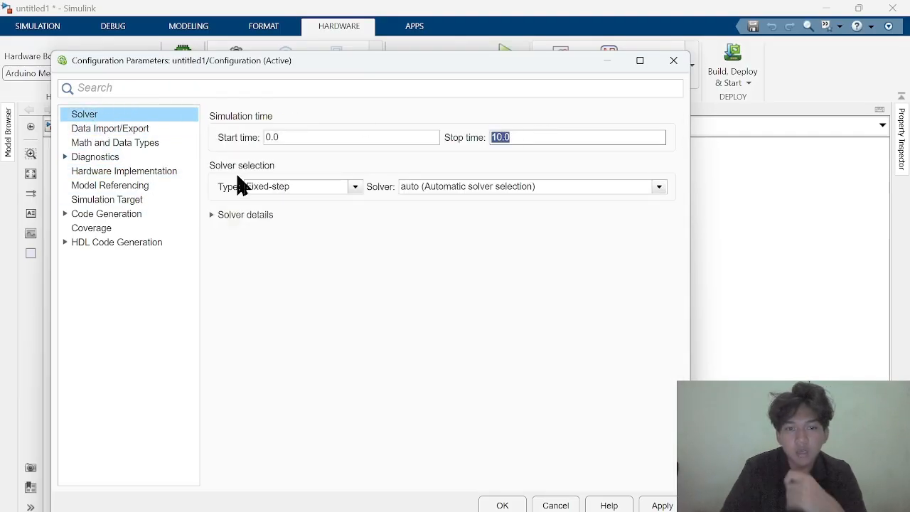
type("inf")
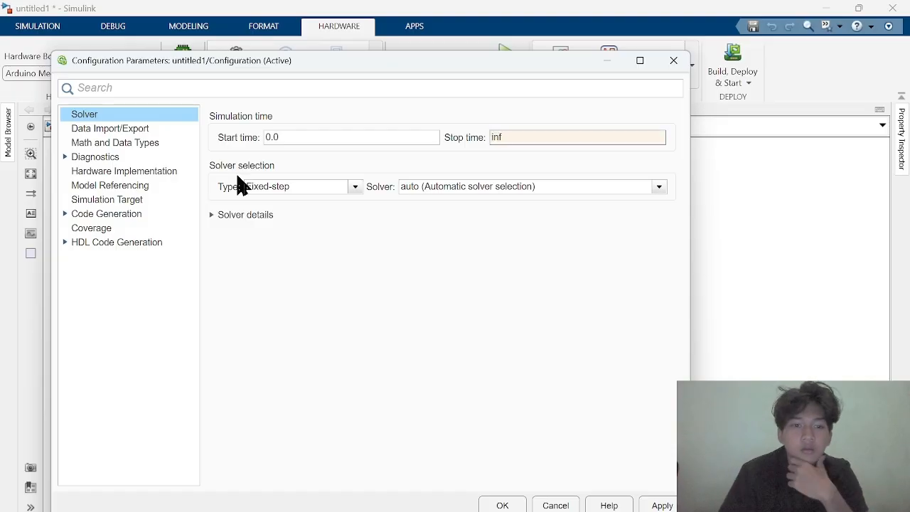
Review the solver choices, fixed-step size and periodic sample time constraint, and apply and close the configuration parameters
left_click(215, 215)
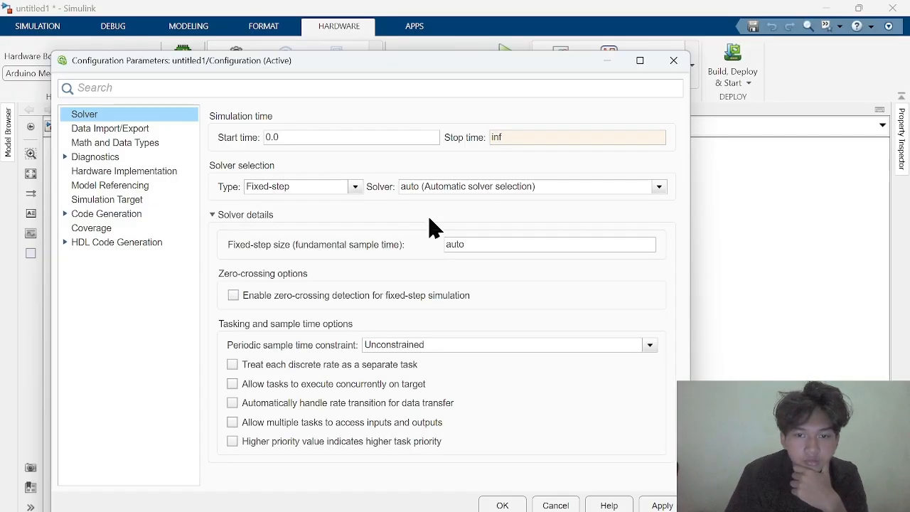
left_click(424, 347)
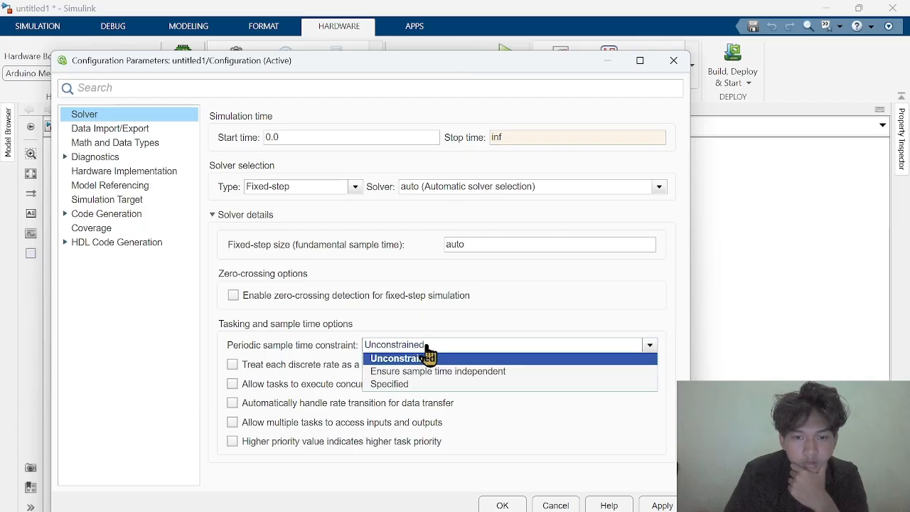
left_click(422, 347)
left_click(222, 217)
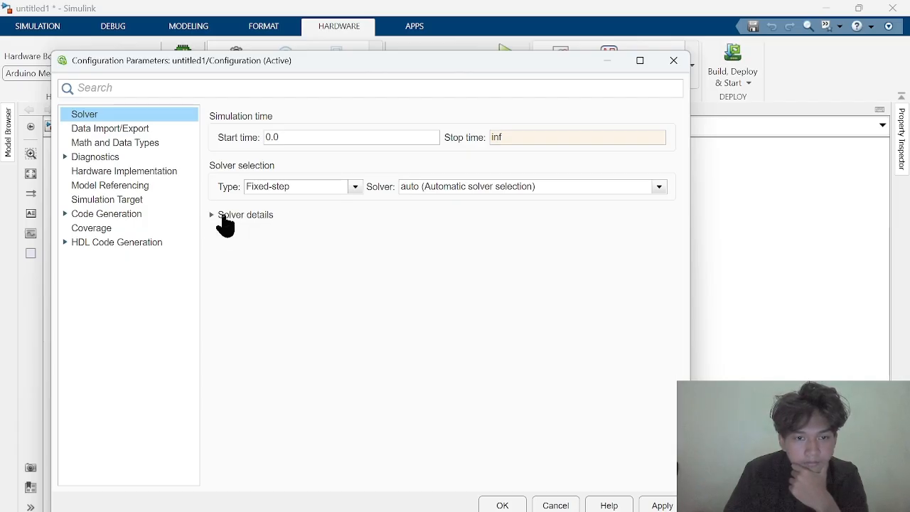
left_click(469, 187)
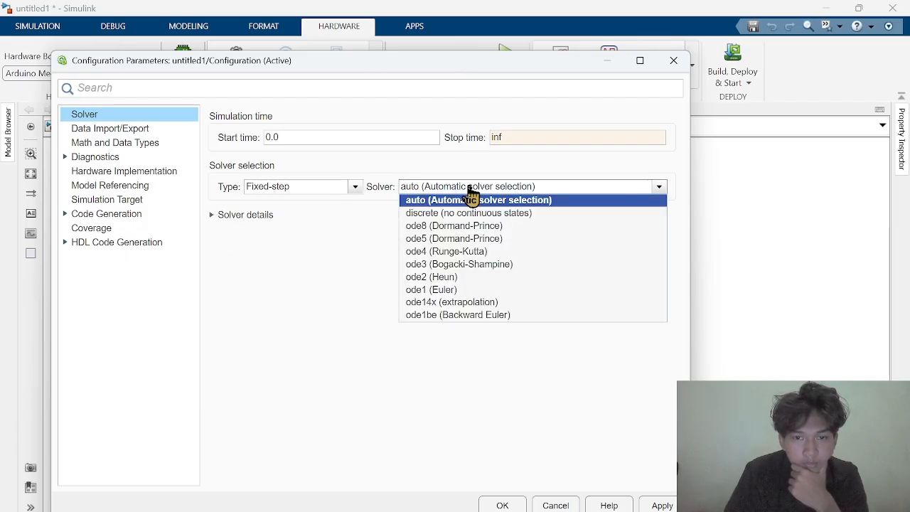
left_click(469, 189)
left_click(237, 215)
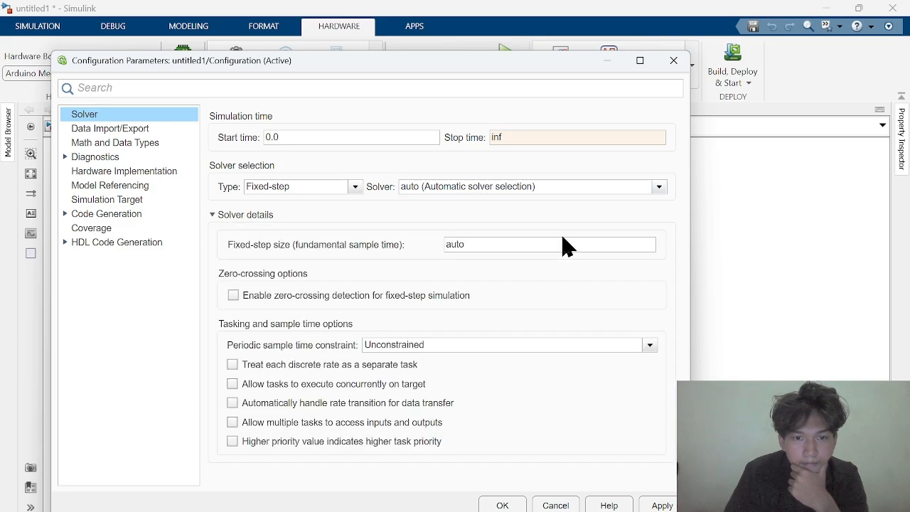
left_click(478, 246)
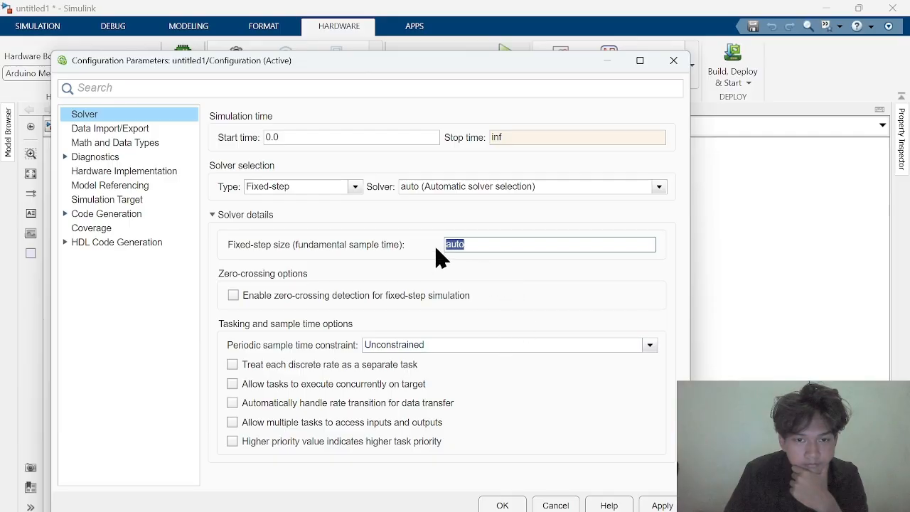
left_click(662, 505)
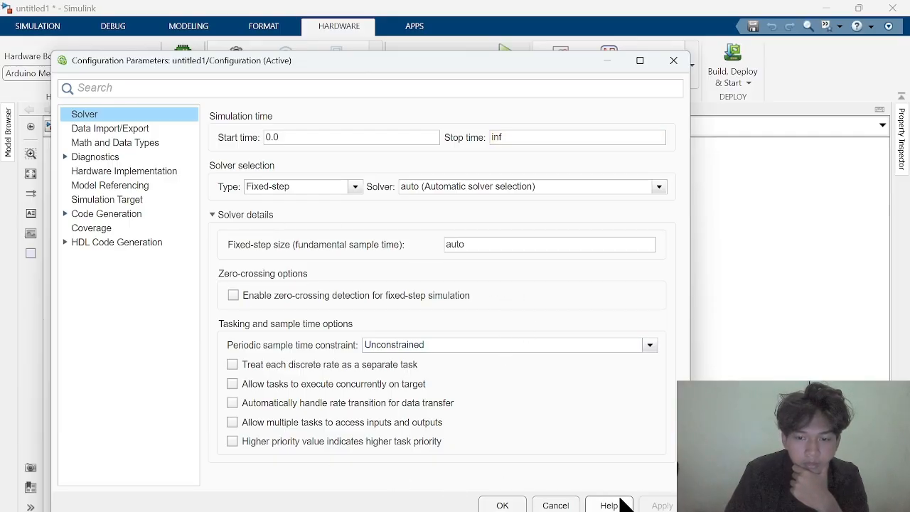
left_click(512, 506)
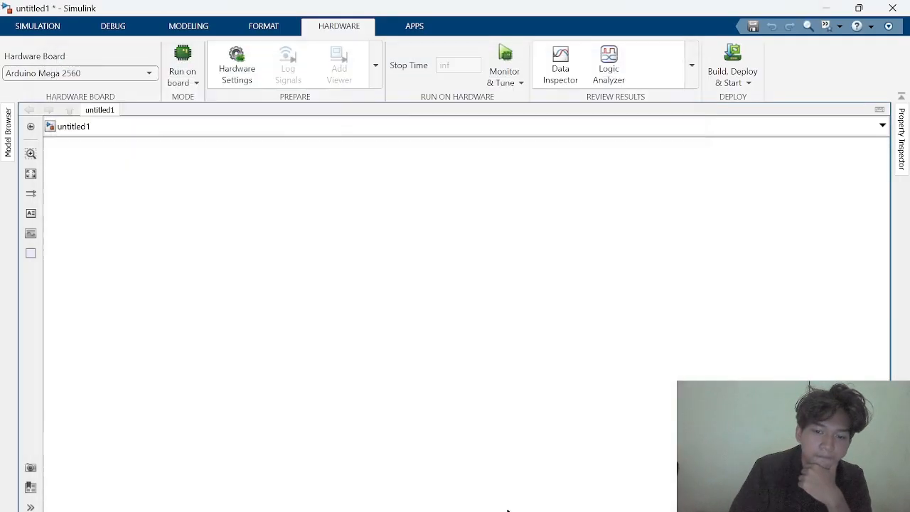
Insert an Arduino PWM block and place it in the right half of the model canvas
left_click(61, 32)
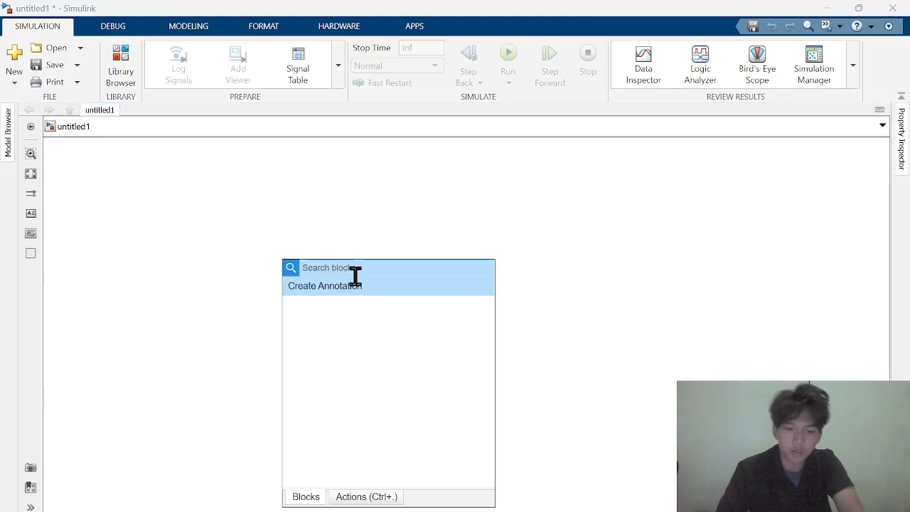
type("pwm")
left_click(359, 284)
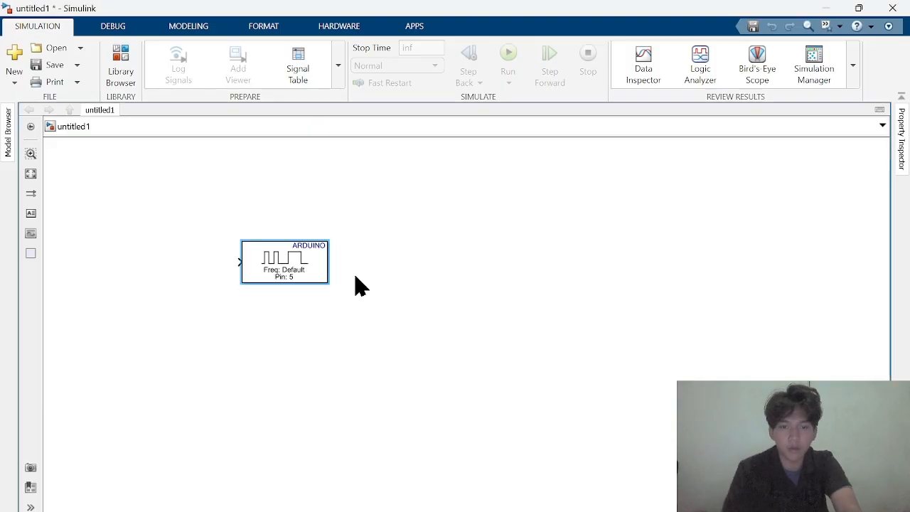
left_click_drag(280, 270, 558, 281)
double_click(380, 330)
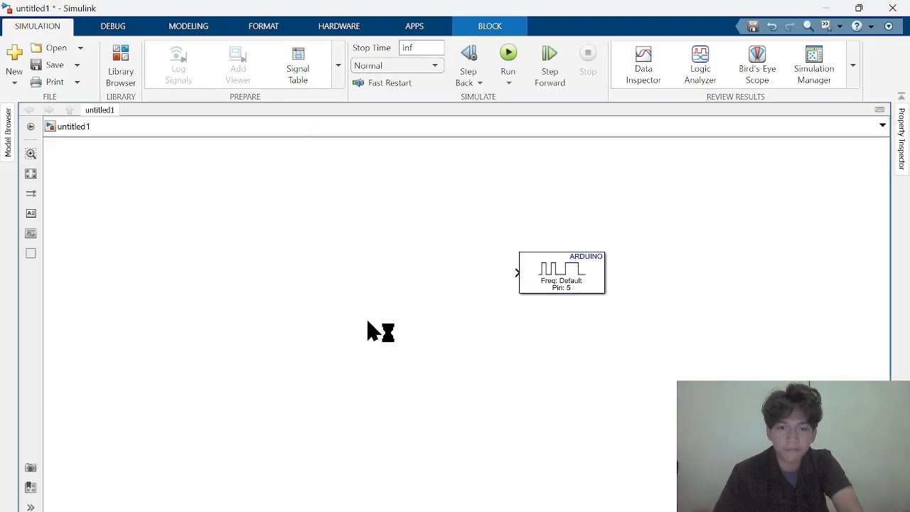
type("pwm")
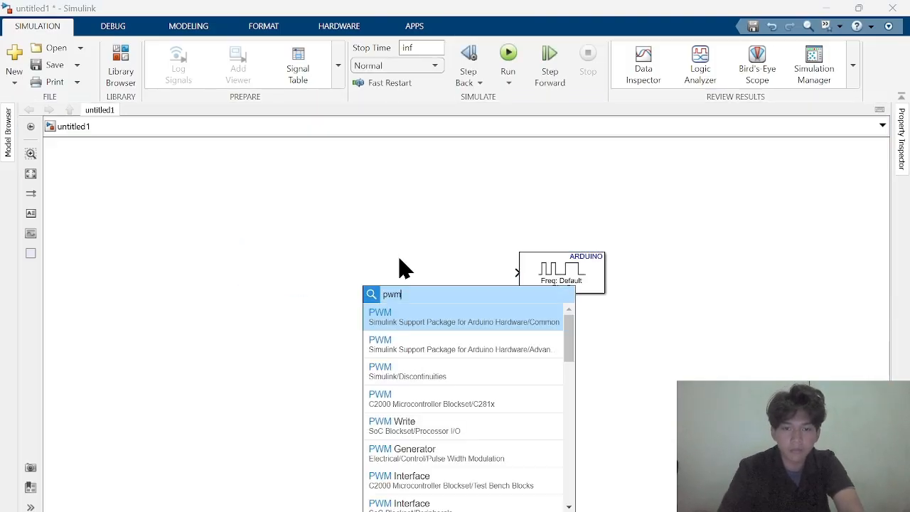
left_click(418, 348)
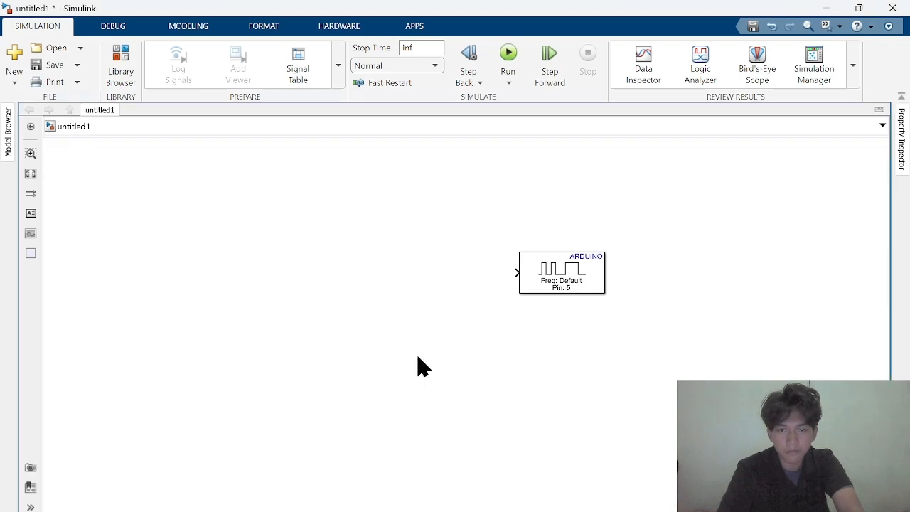
key("Delete")
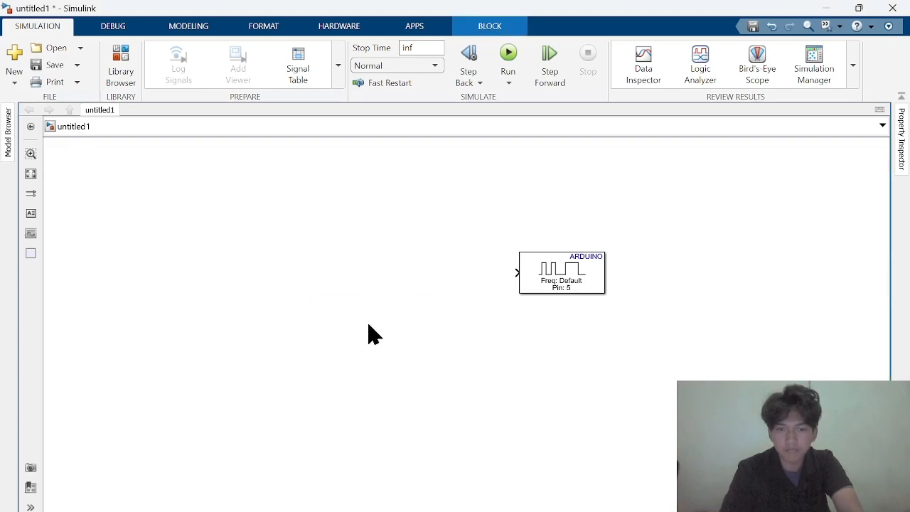
Insert a second Arduino PWM block on the canvas, down and to the left of the first one
double_click(409, 293)
type("p")
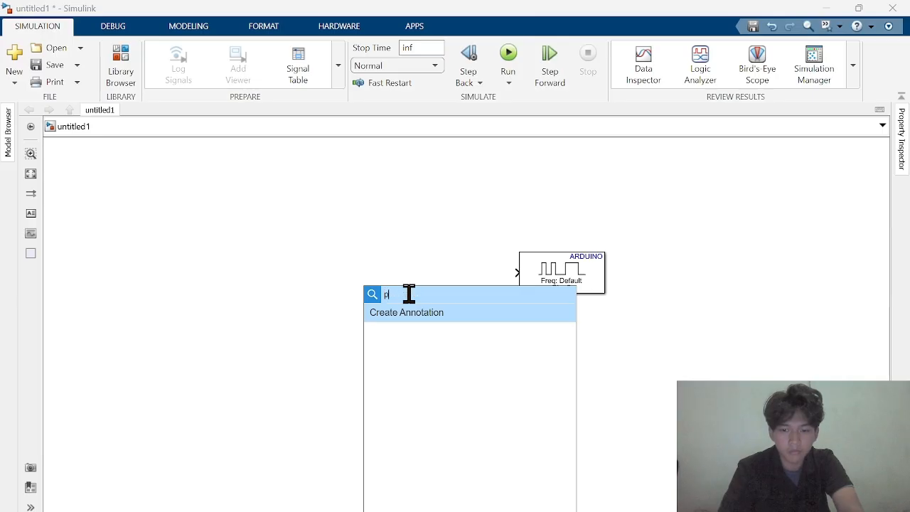
type("wm")
key("Return")
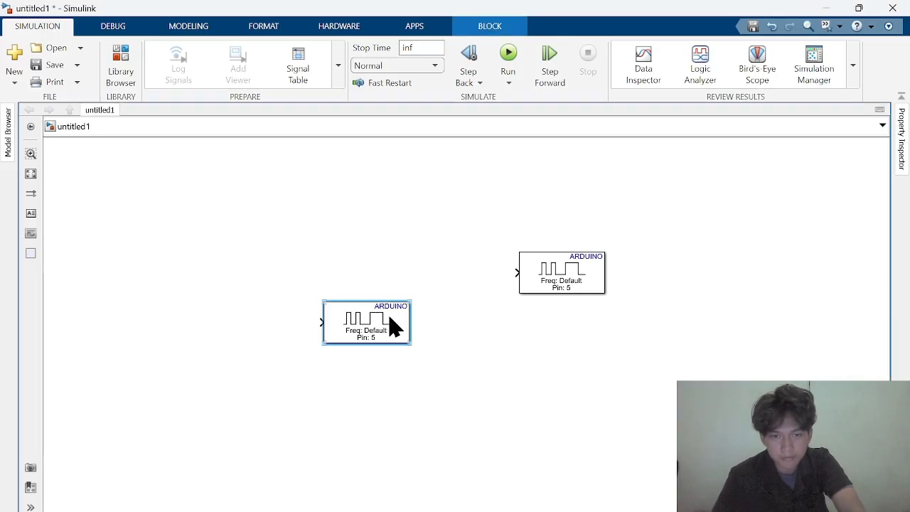
Set the second PWM block's pin number to 6 and move the block directly below the pin 5 block
double_click(393, 329)
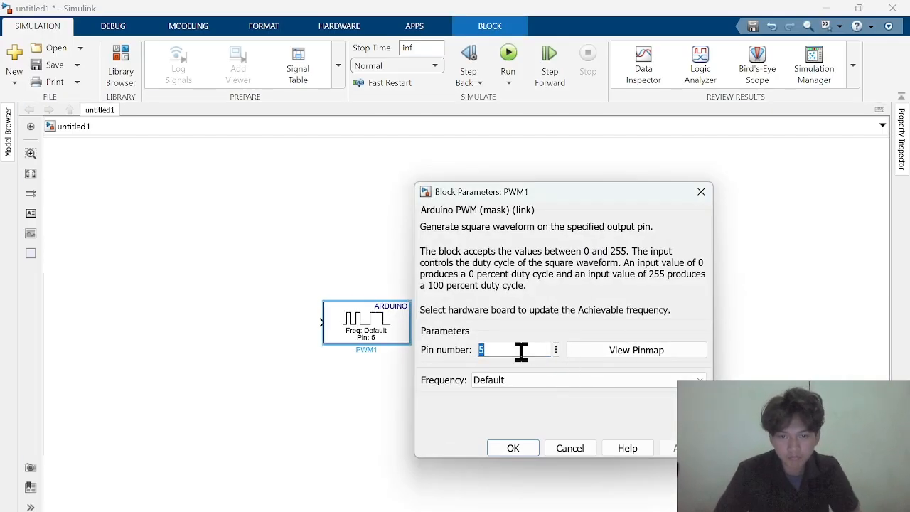
key("BackSpace")
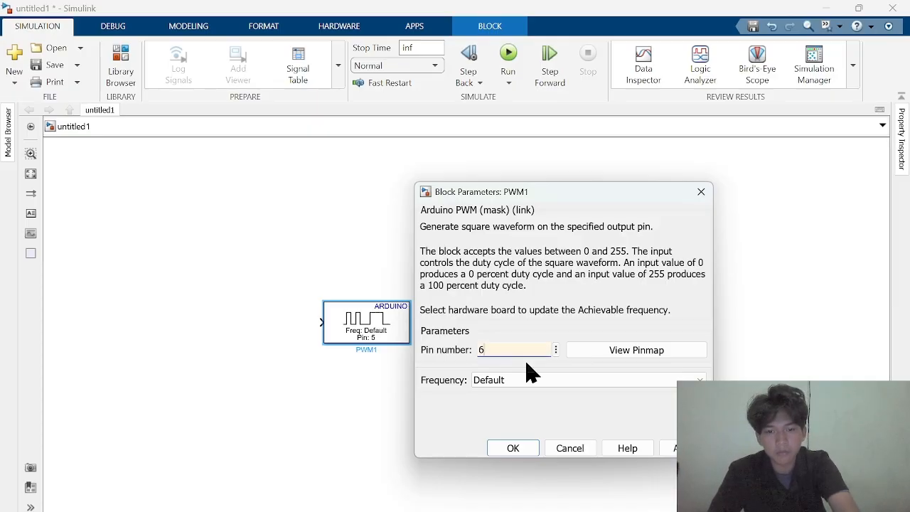
type("6")
key("Return")
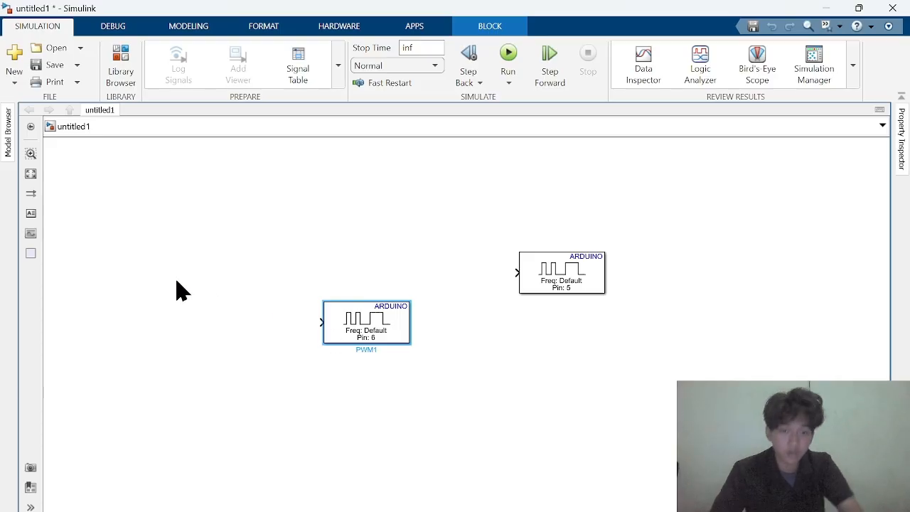
left_click_drag(374, 326, 568, 404)
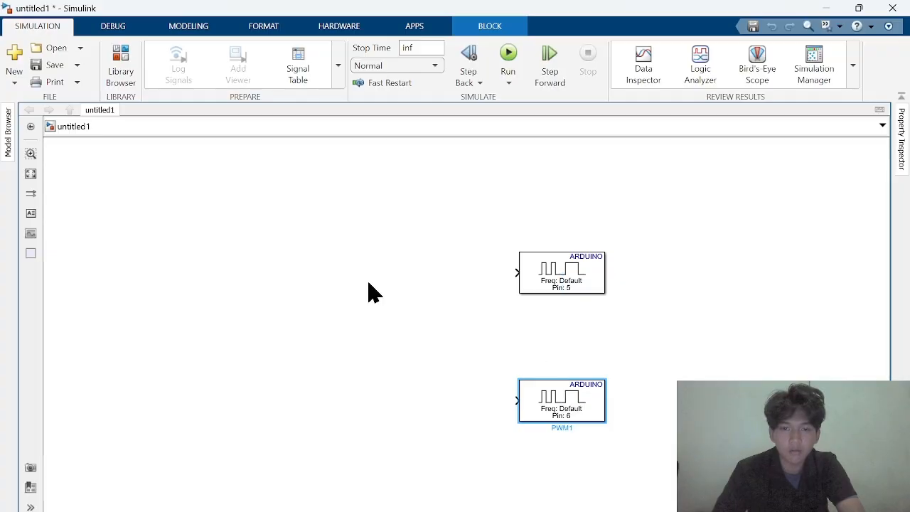
double_click(297, 280)
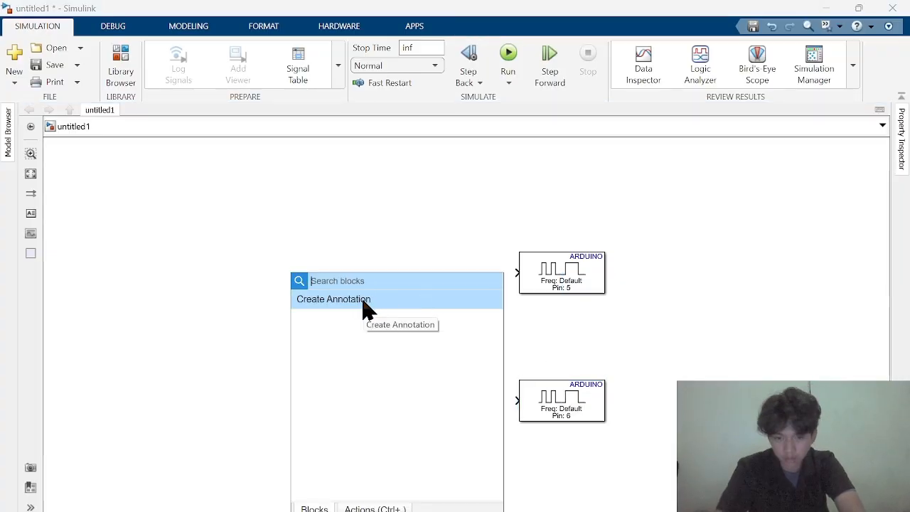
type("form")
key("Return")
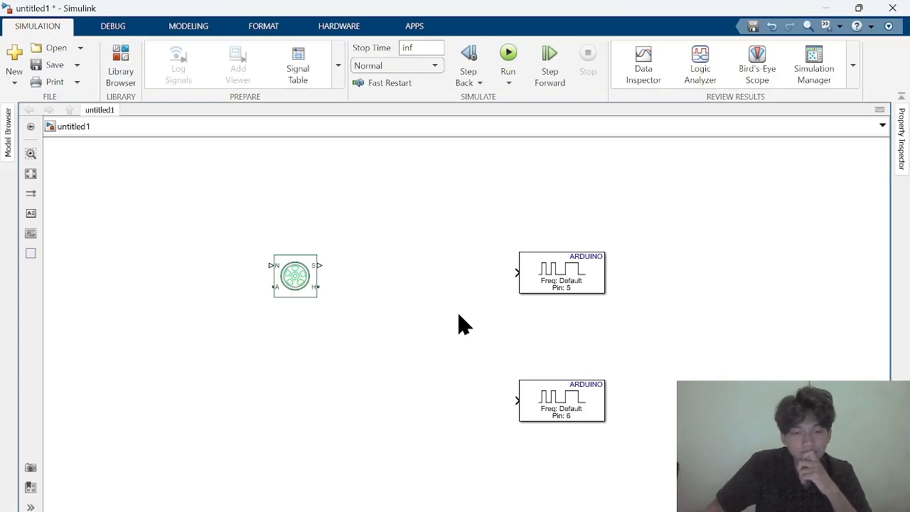
left_click(300, 287)
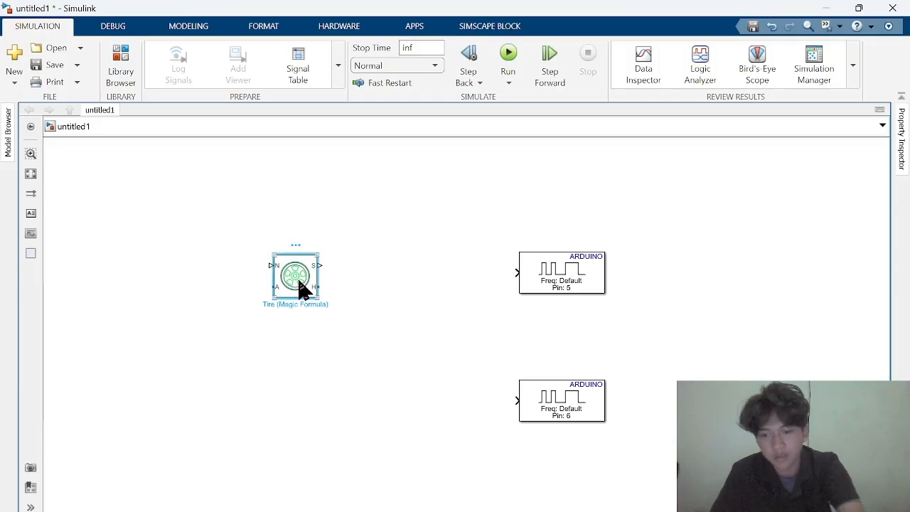
key("Delete")
Insert a From block and place it in the upper-left area of the canvas
double_click(341, 300)
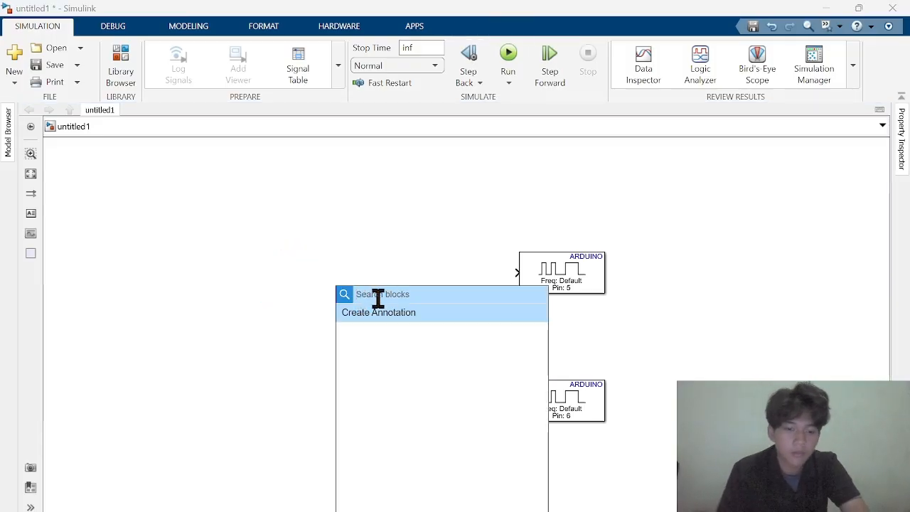
type("from")
key("Return")
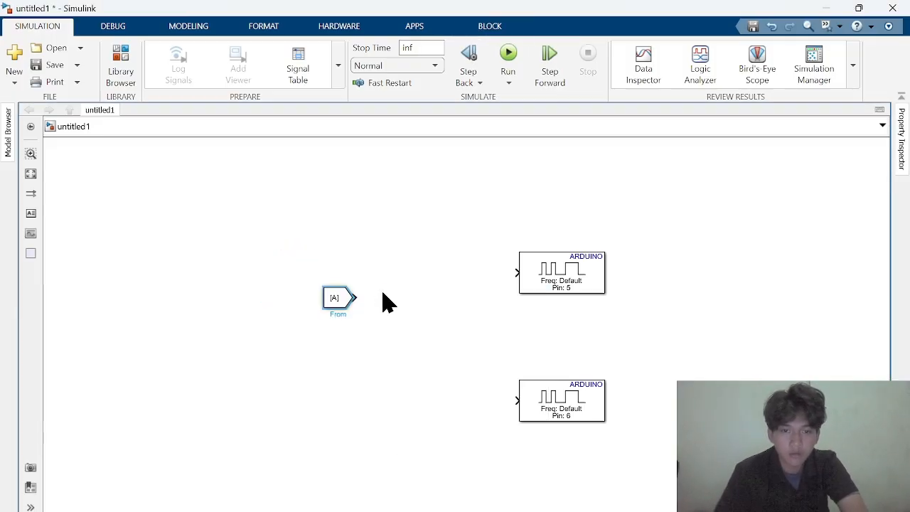
left_click_drag(337, 297, 242, 231)
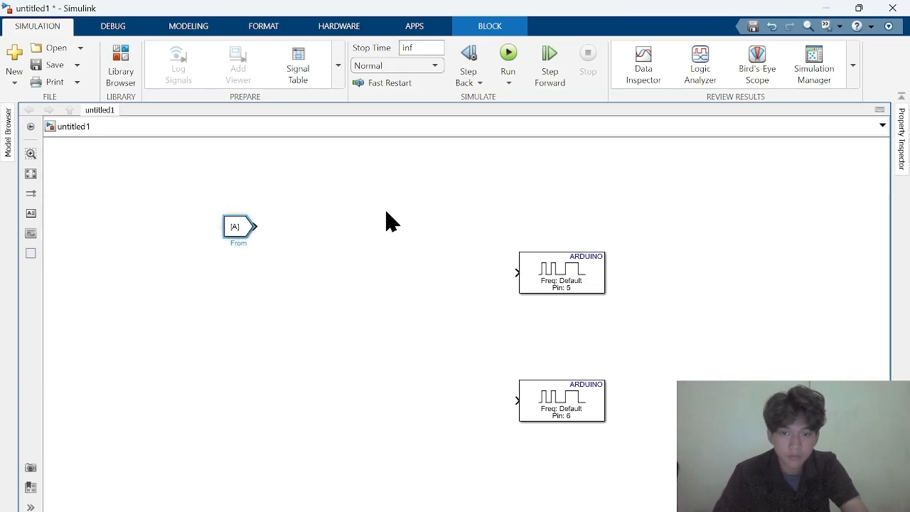
Insert a Data Type Conversion block and place it just to the right of the From block, level with it
double_click(401, 221)
type("data")
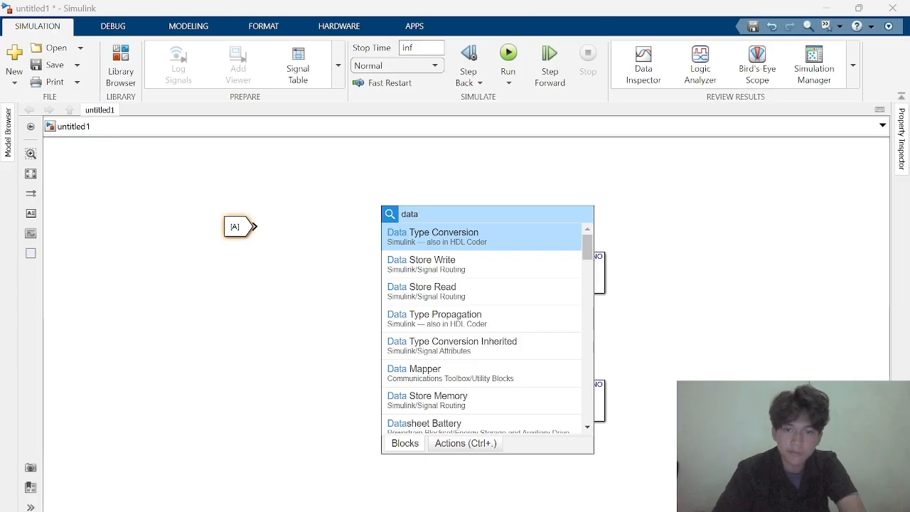
key("Return")
left_click(403, 217)
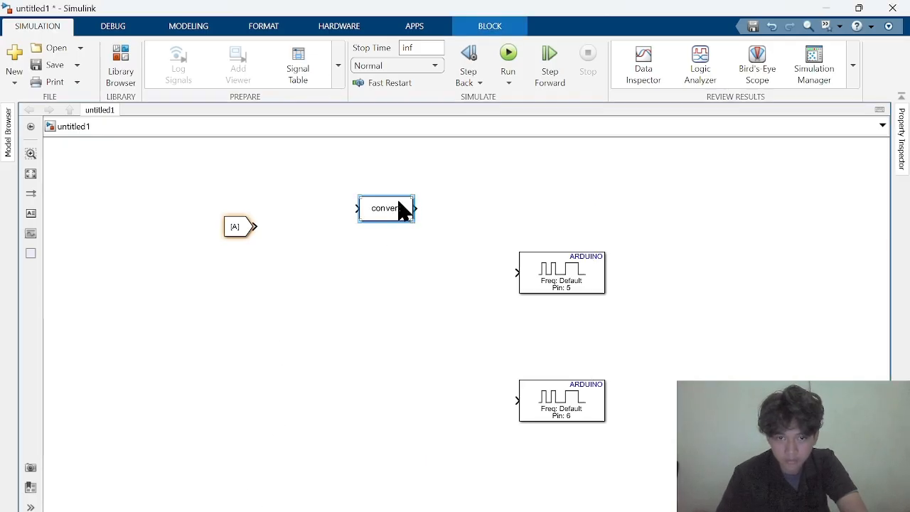
left_click_drag(401, 210, 341, 229)
Insert a Constant block and place it at the far left of the canvas, below the From block
double_click(401, 187)
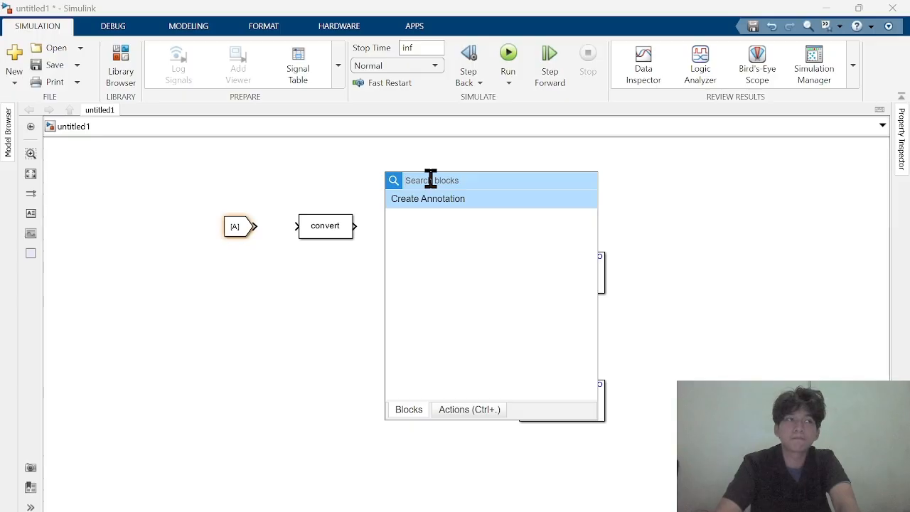
type("c")
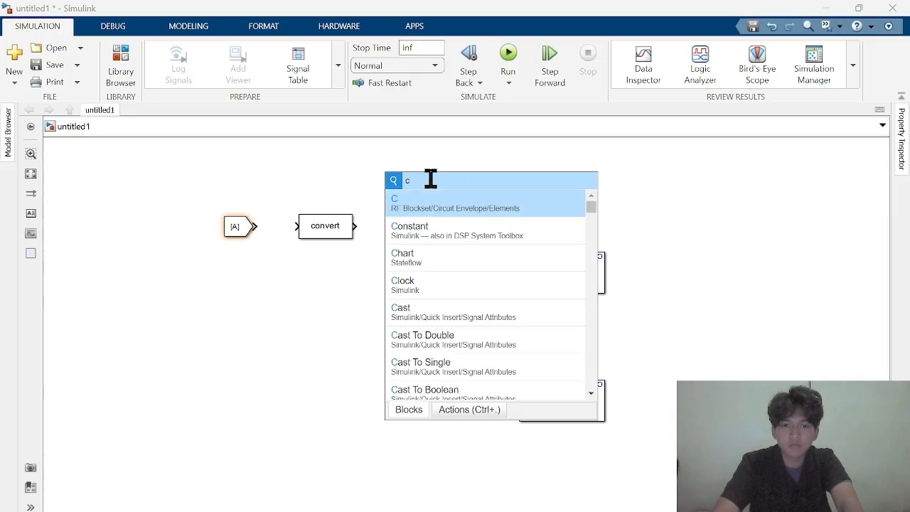
left_click(447, 226)
left_click_drag(383, 182, 110, 332)
left_click(280, 394)
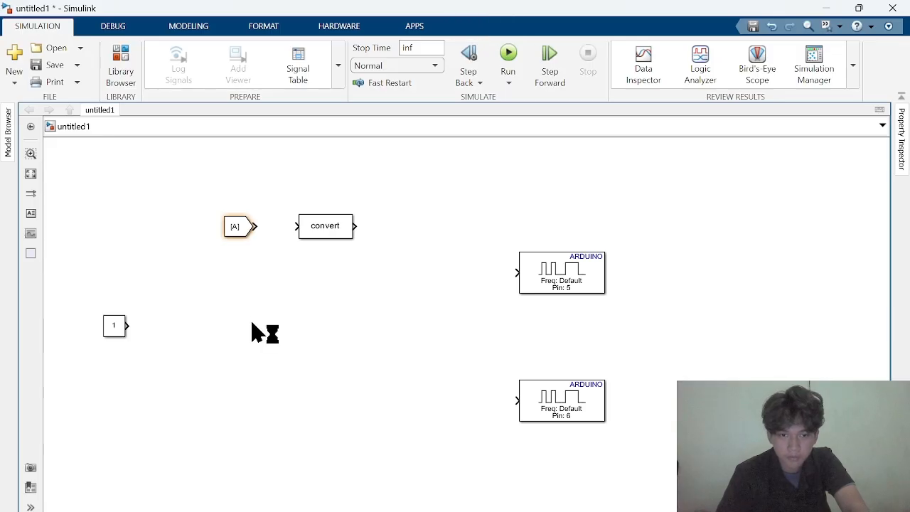
Insert a dashboard Slider block and place it in the lower-left area of the canvas, below the Constant block
double_click(253, 330)
type("sli")
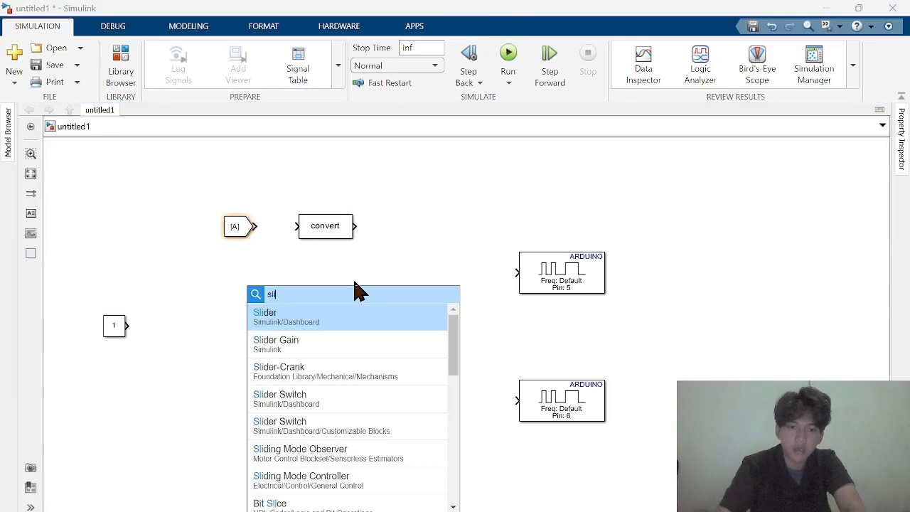
key("Return")
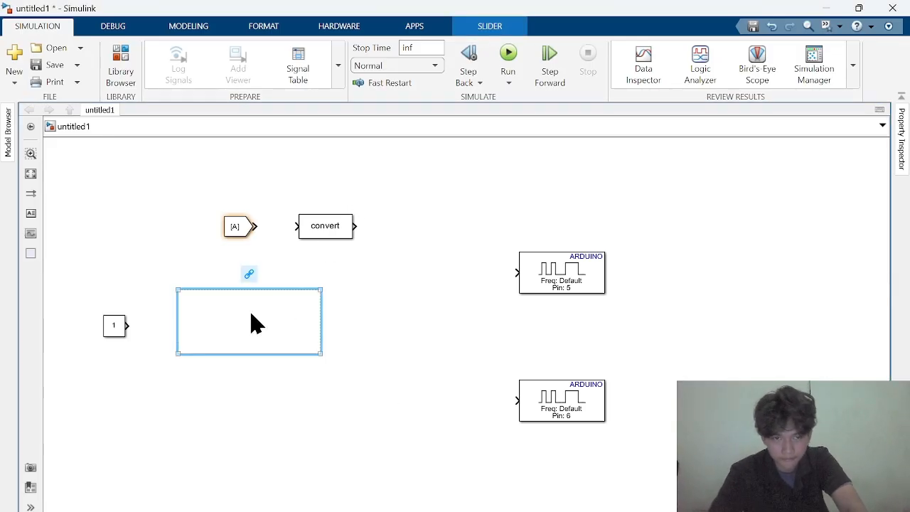
left_click_drag(254, 321, 243, 398)
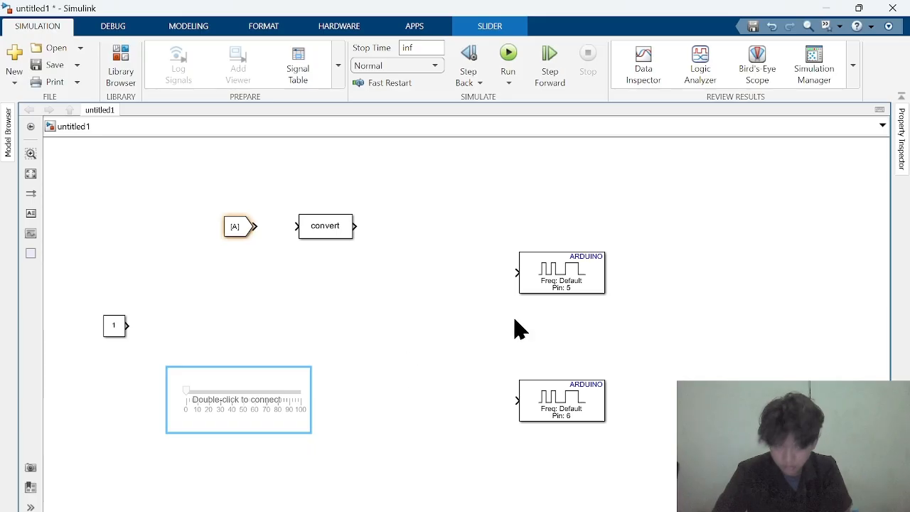
Insert a Switch block, enlarge it in front of the pin 5 PWM block, and place a copy in front of the pin 6 block
double_click(402, 318)
type("sw")
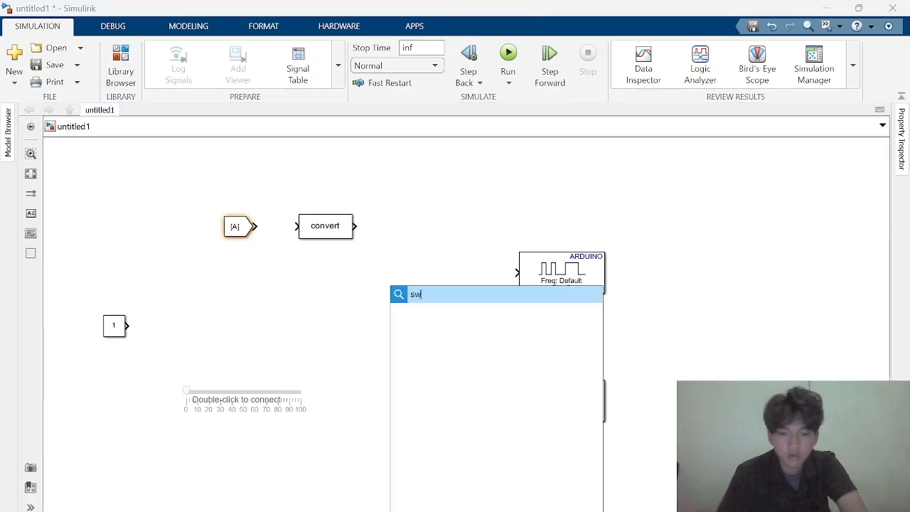
key("Return")
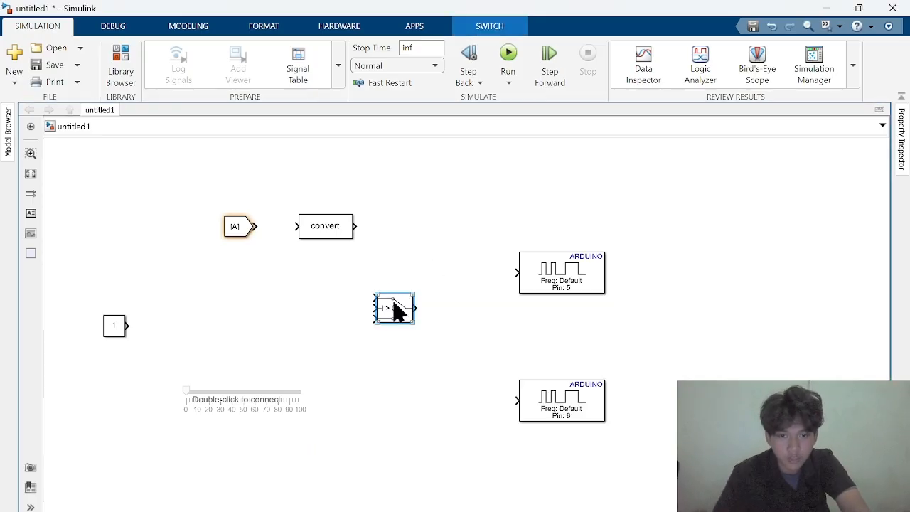
left_click_drag(409, 325, 438, 292)
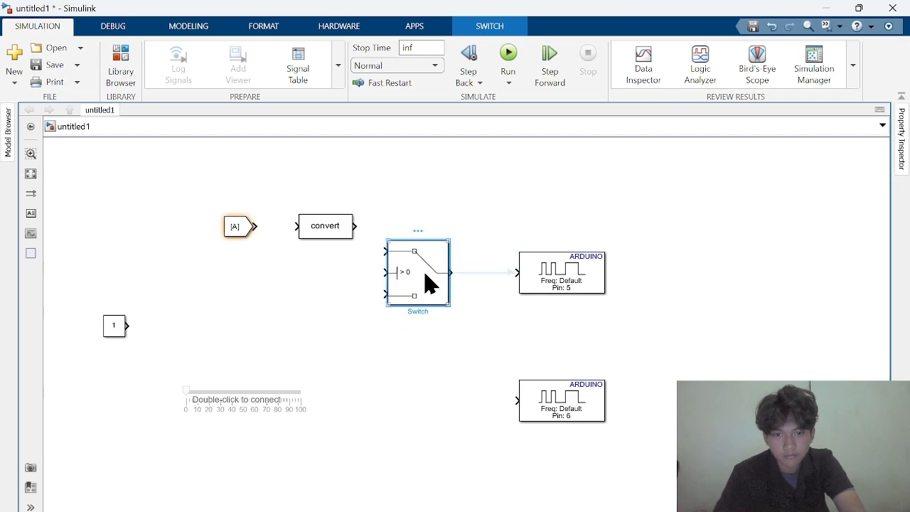
double_click(431, 283)
left_click(763, 125)
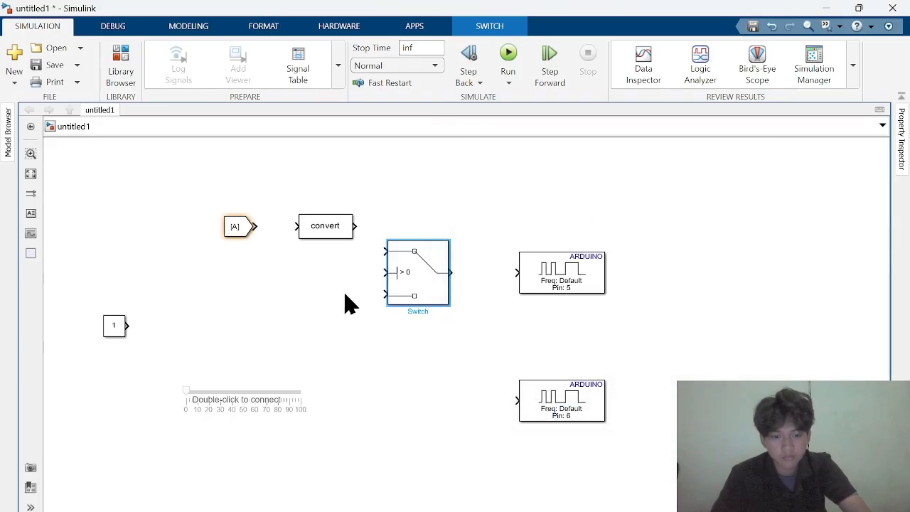
left_click_drag(410, 291, 434, 409)
left_click(620, 336)
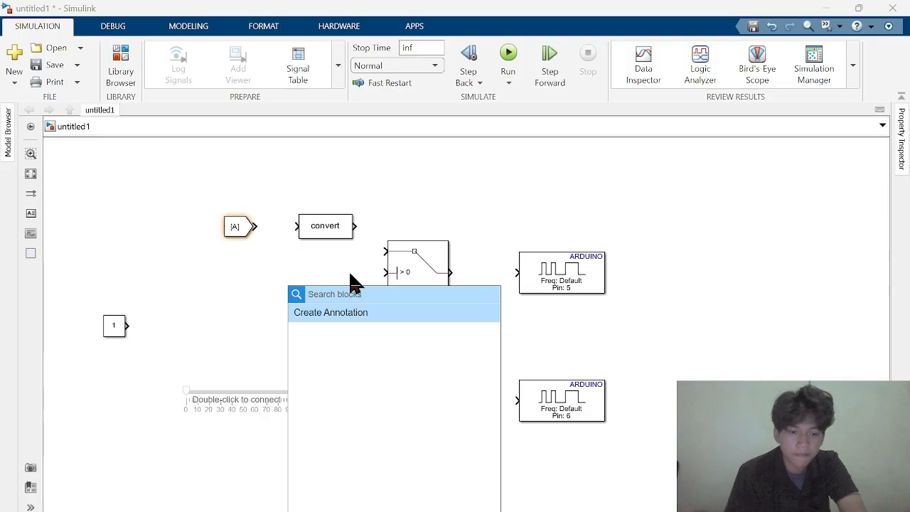
Insert a Gain block left of the lower Switch and copy the Constant left of the upper Switch, moving the slider under the original Constant
type("gain")
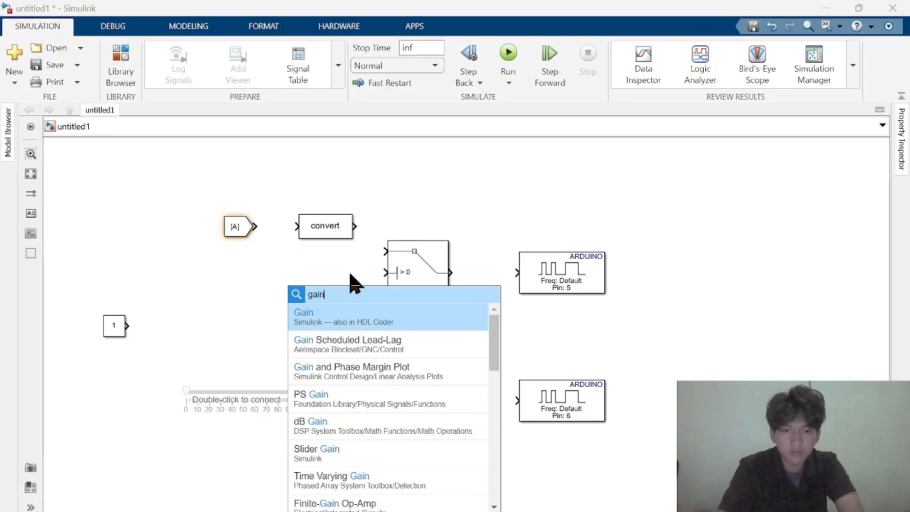
key("Return")
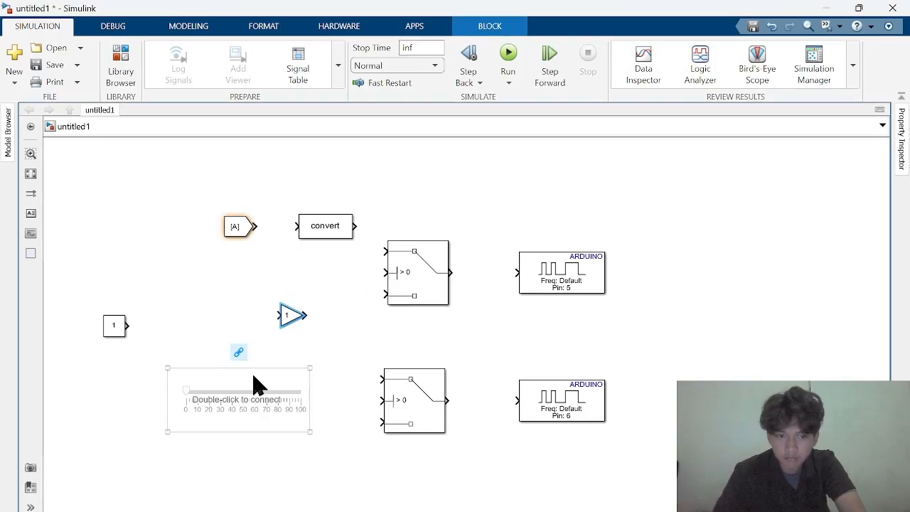
left_click_drag(261, 386, 139, 374)
left_click_drag(284, 324, 321, 426)
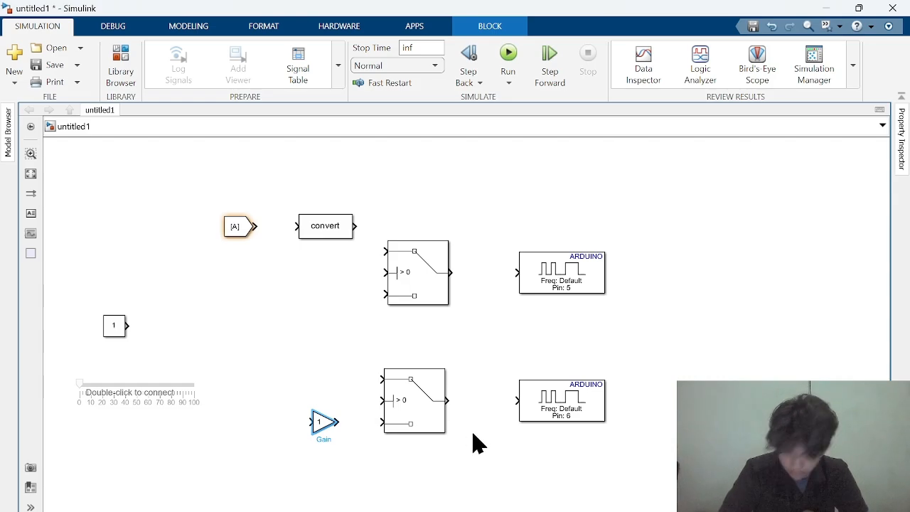
left_click_drag(108, 324, 317, 299)
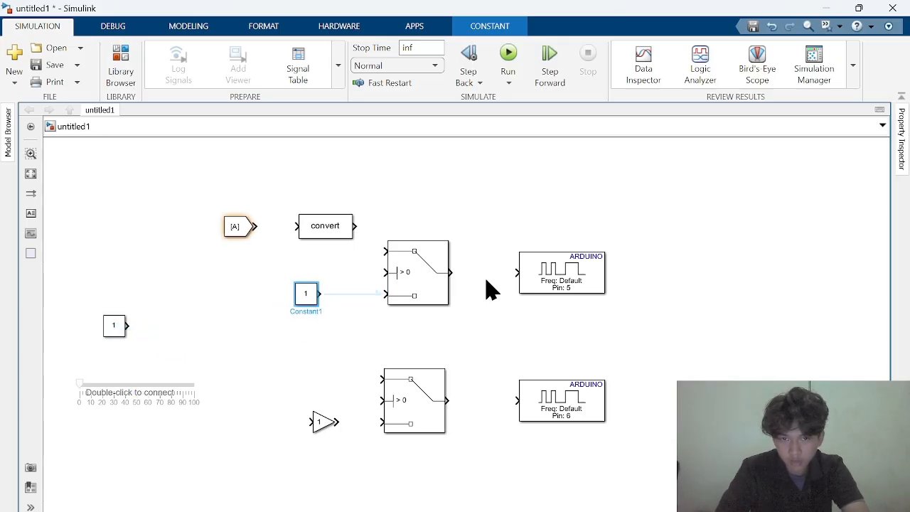
Move both Switch blocks and both PWM blocks together to the right to free space in the middle of the canvas
left_click_drag(367, 216, 628, 477)
left_click_drag(473, 327, 548, 328)
left_click_drag(374, 211, 629, 483)
left_click_drag(540, 272, 704, 262)
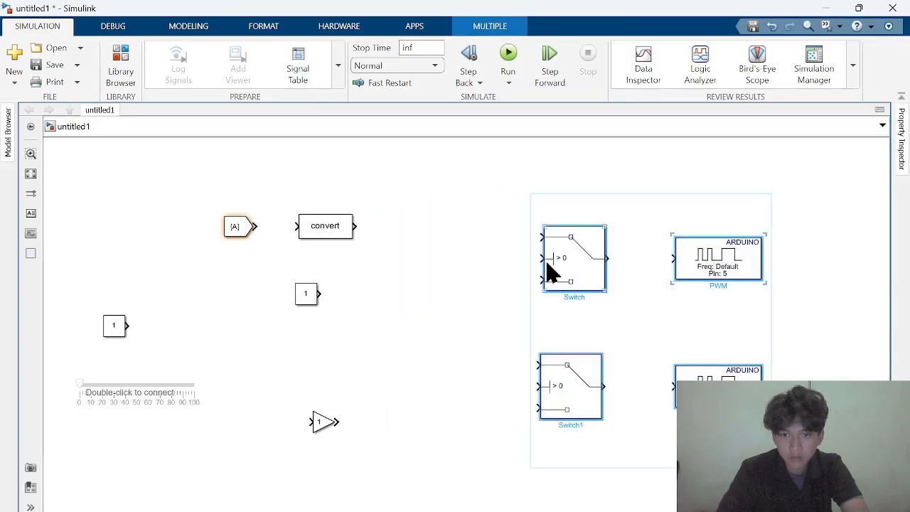
Move the Gain block and the copied Constant to the right, closer to the third inputs of their Switch blocks
left_click(355, 467)
left_click(320, 425)
left_click_drag(324, 423, 456, 404)
left_click_drag(318, 288, 436, 282)
Set the slider's minimum to -255 and its maximum to 255
double_click(147, 391)
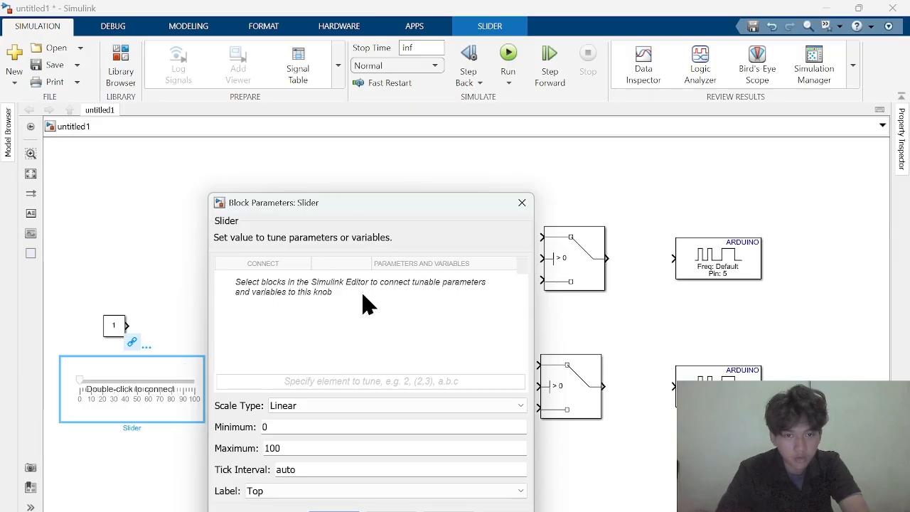
double_click(272, 426)
type("-255")
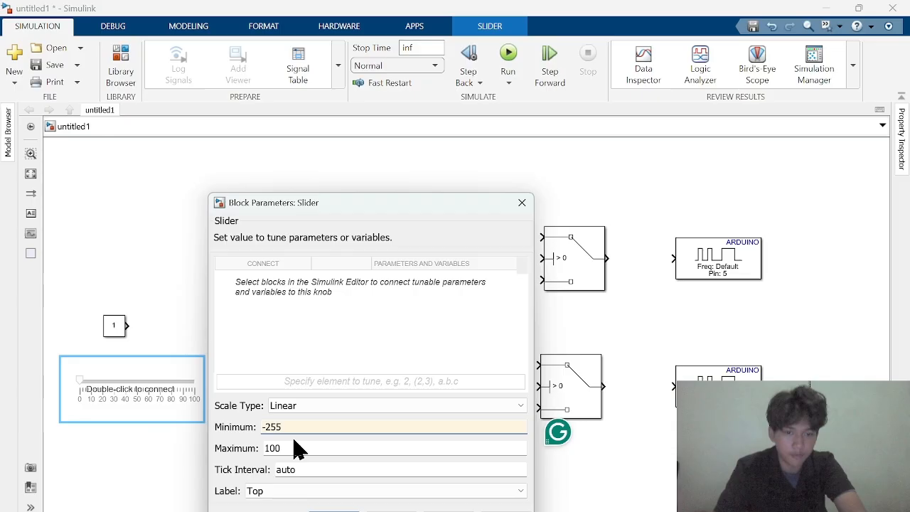
double_click(295, 446)
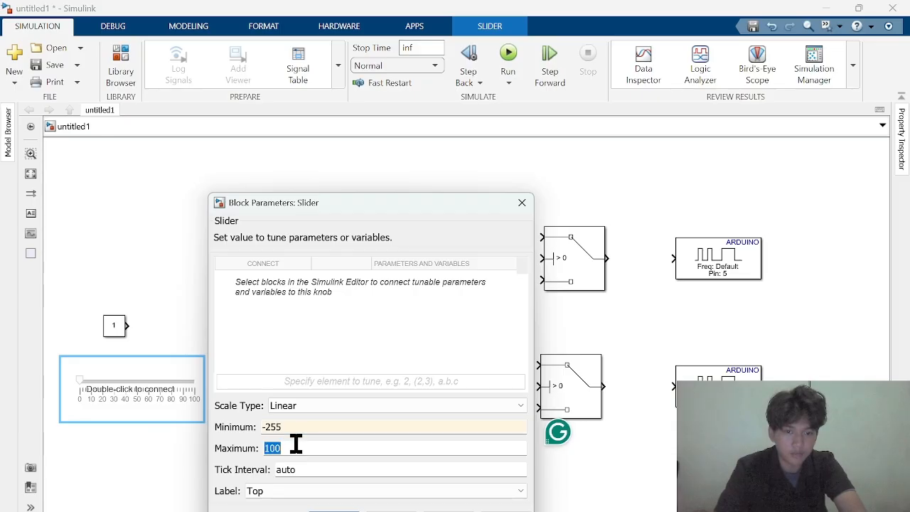
type("255")
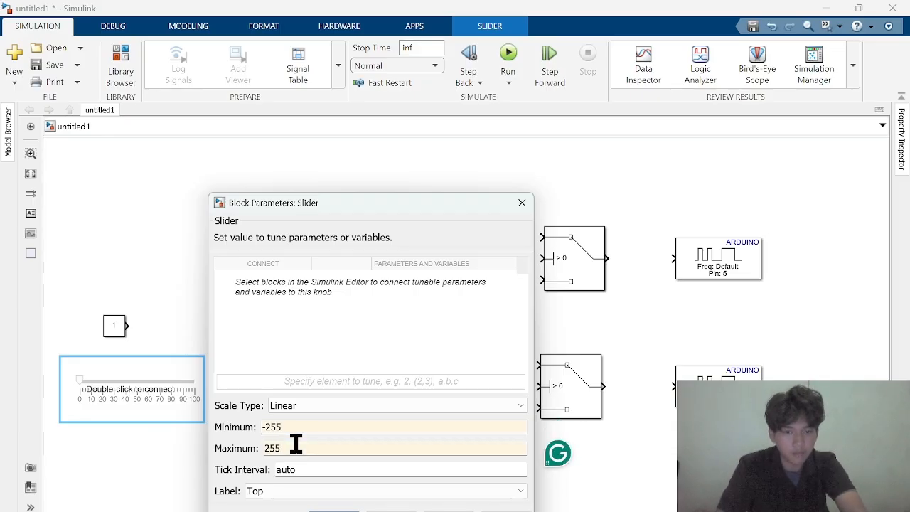
key("Return")
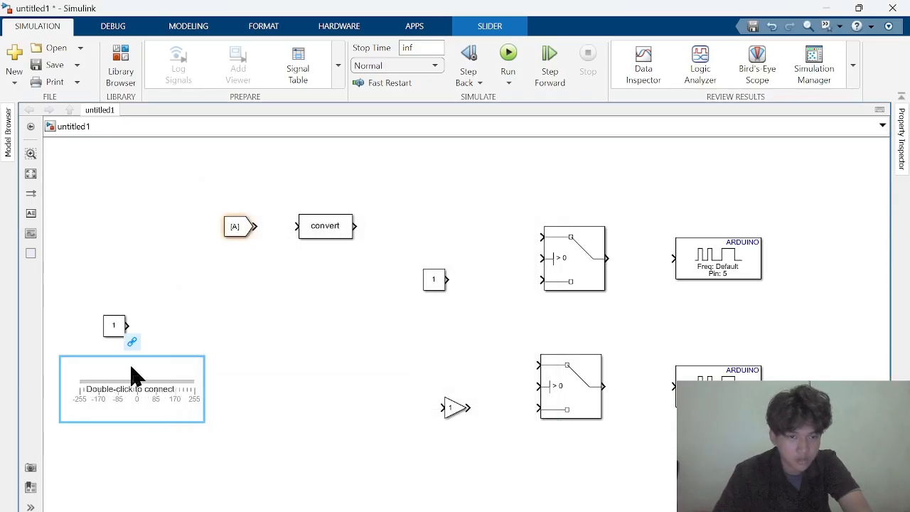
Connect the slider to the value of the left Constant block, keeping the Constant's own parameters as they are
double_click(136, 377)
double_click(114, 325)
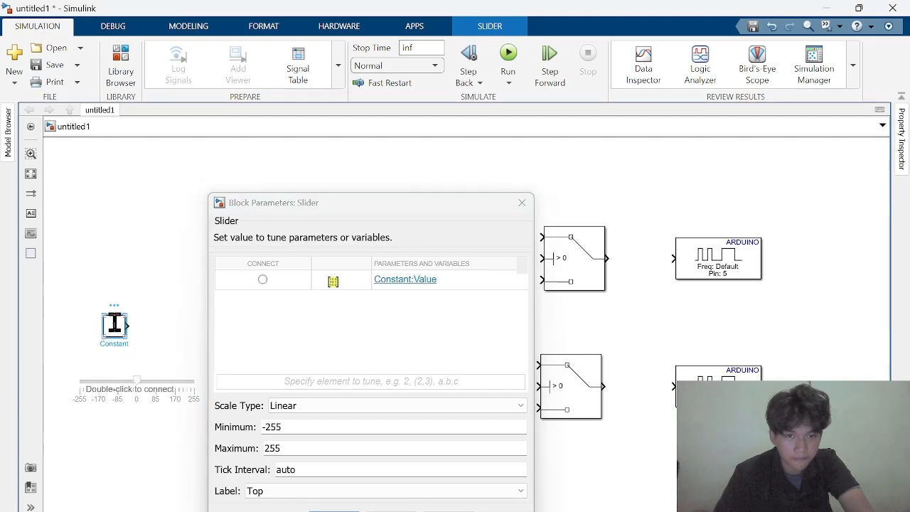
left_click(263, 279)
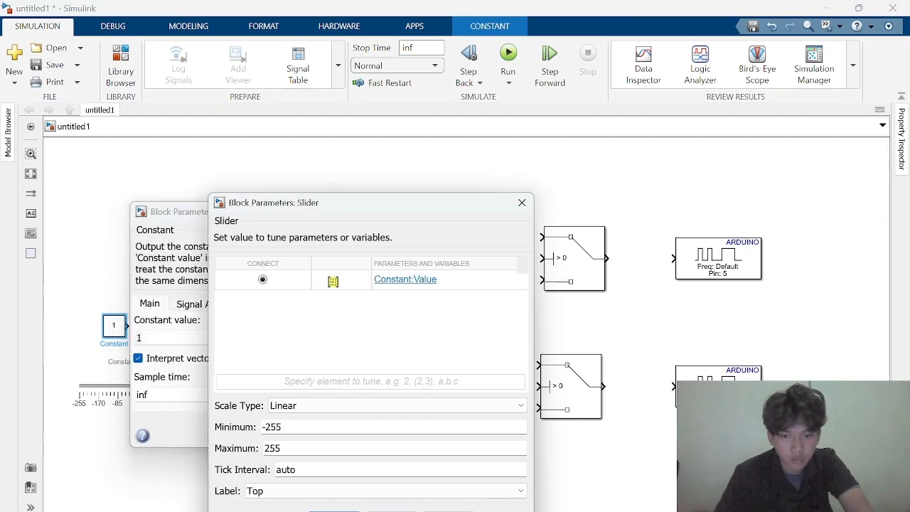
left_click(334, 510)
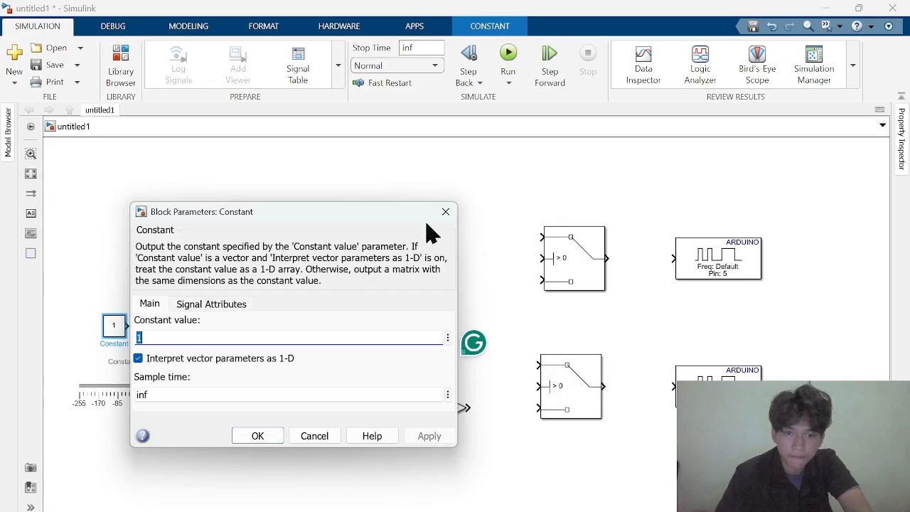
left_click(445, 212)
Add a matching Goto block below the From block, connect the left Constant to it, and move the slider beneath it
left_click(228, 235)
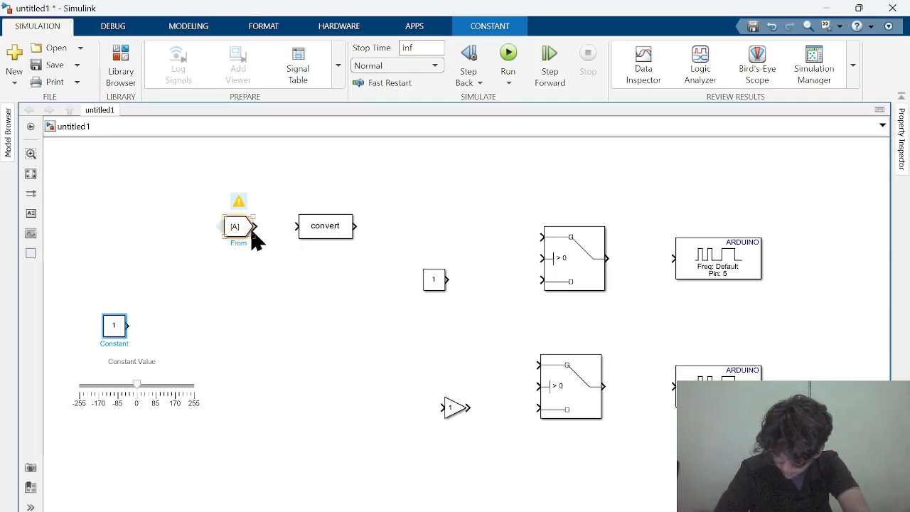
left_click_drag(224, 230, 234, 329)
mouse_move(126, 324)
left_mouse_down()
mouse_move(179, 319)
mouse_move(242, 330)
left_mouse_up()
left_click_drag(187, 390, 340, 394)
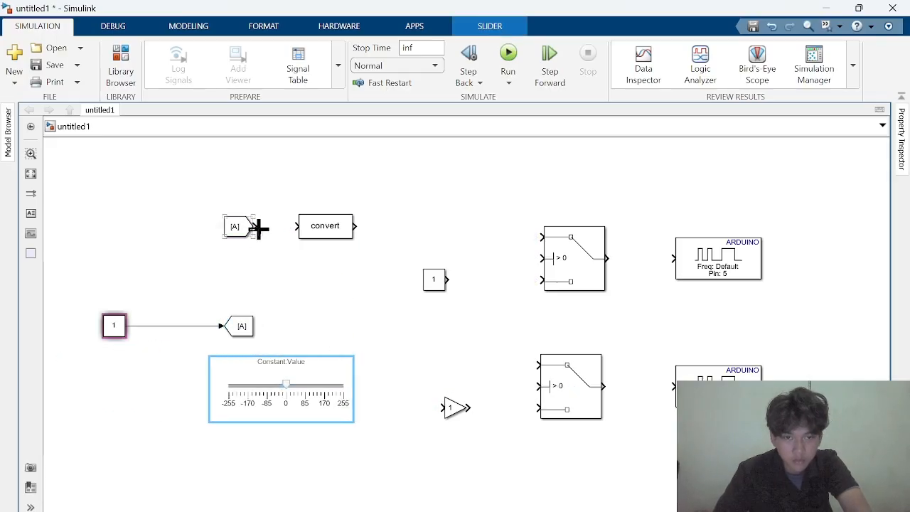
Set the tag of both the Goto block and the From block to PWM
double_click(240, 325)
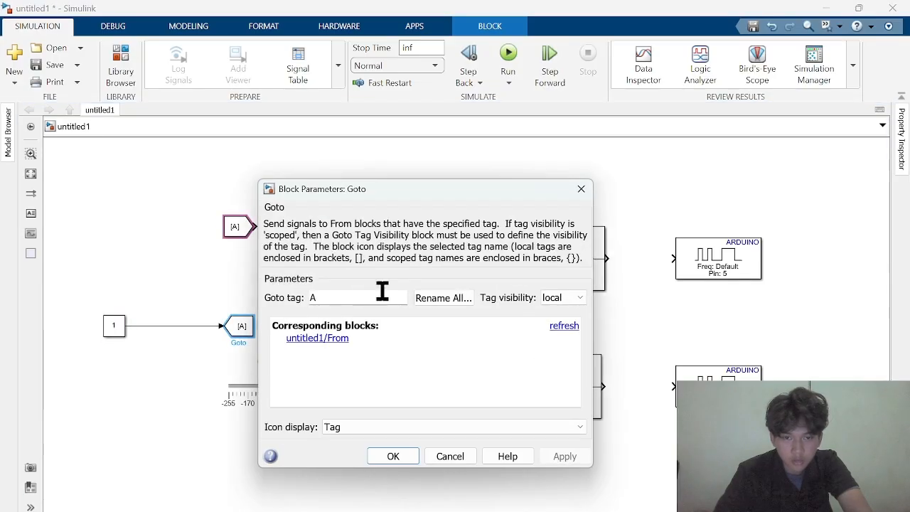
type("PWM")
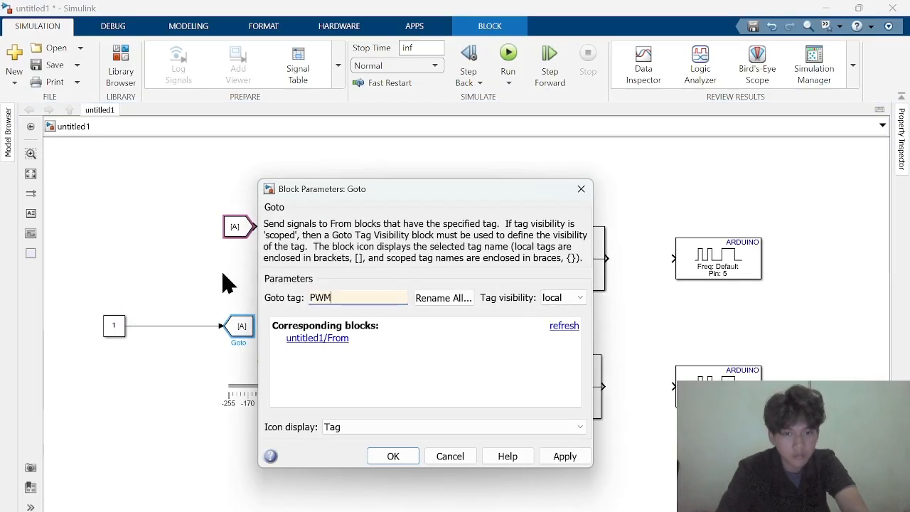
key("Return")
double_click(235, 226)
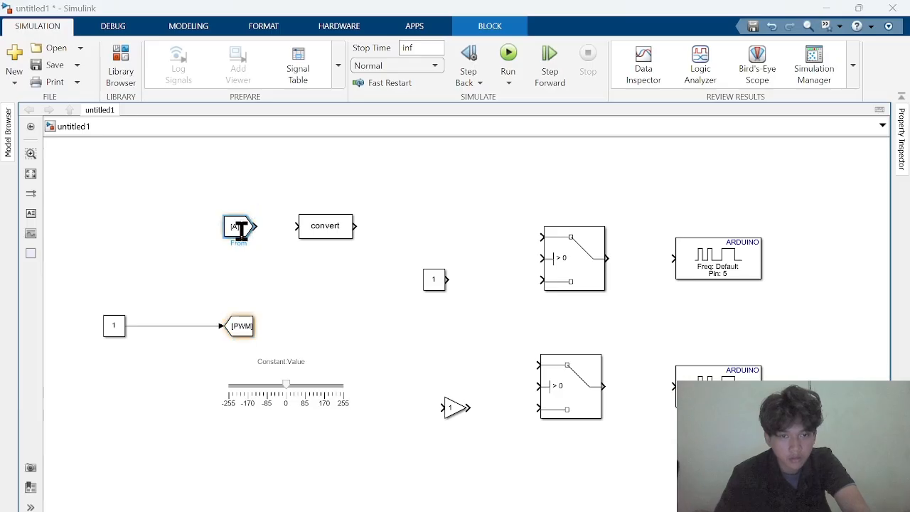
type("PWM")
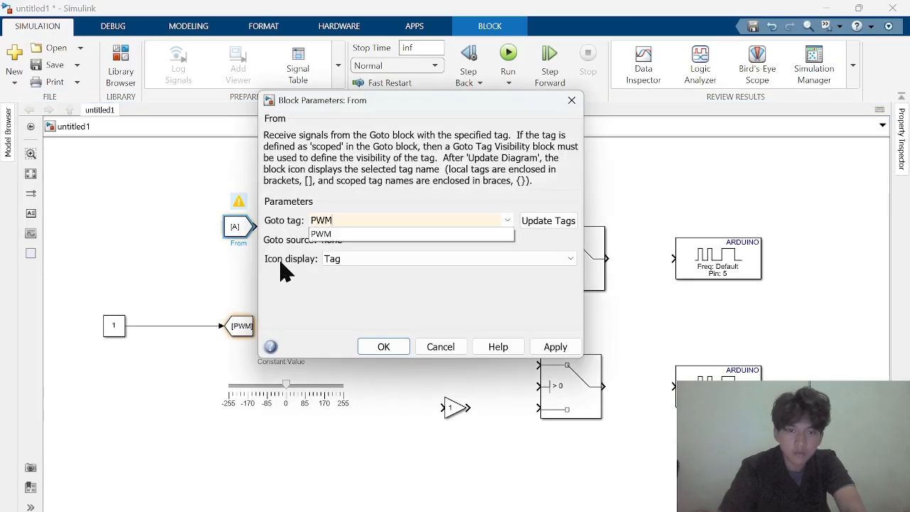
key("Return")
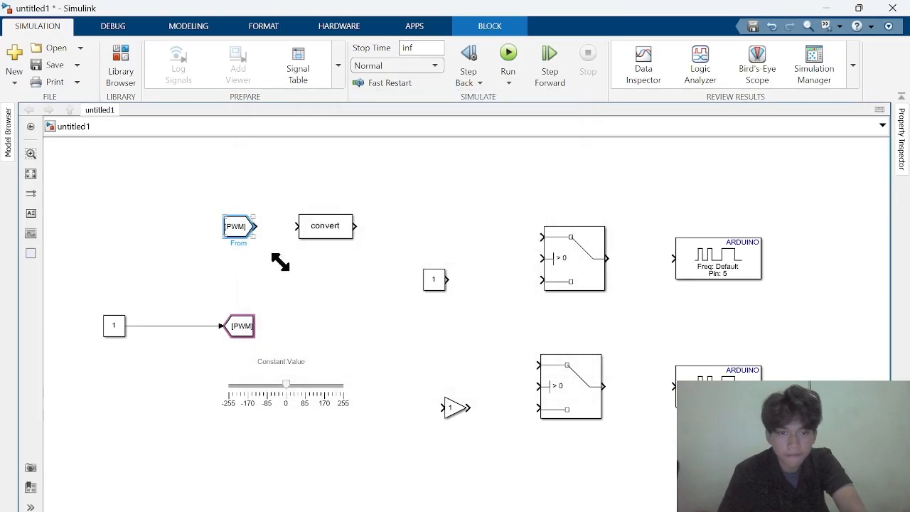
Set the Data Type Conversion block's output data type to int16 and connect the From block's output to its input
double_click(318, 236)
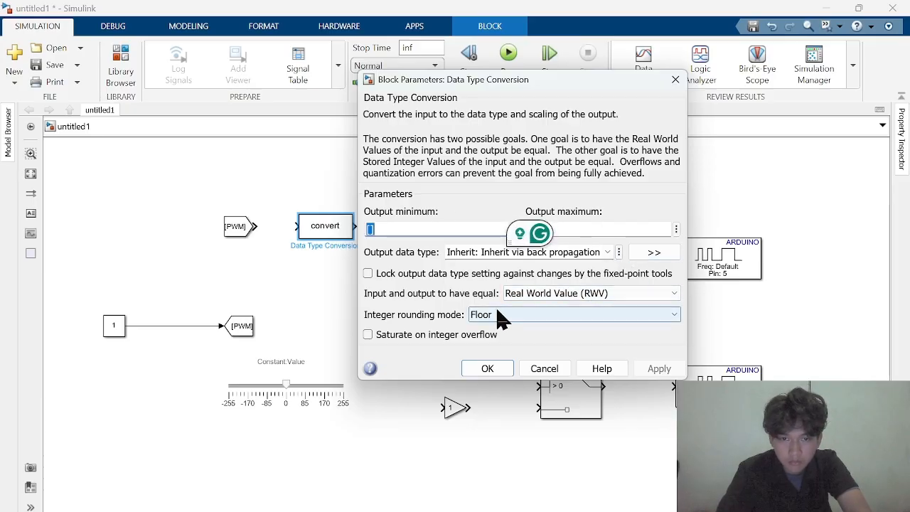
left_click(521, 319)
left_click(518, 314)
left_click(604, 294)
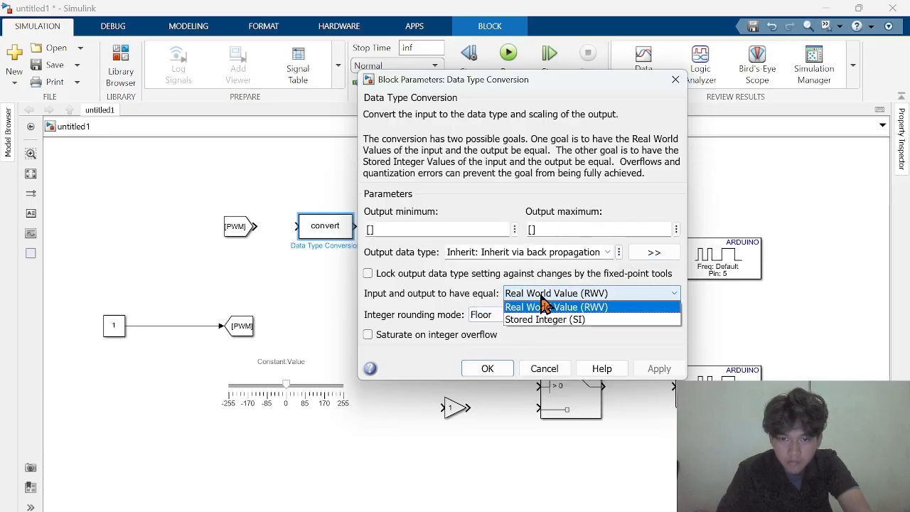
left_click(609, 304)
left_click(603, 229)
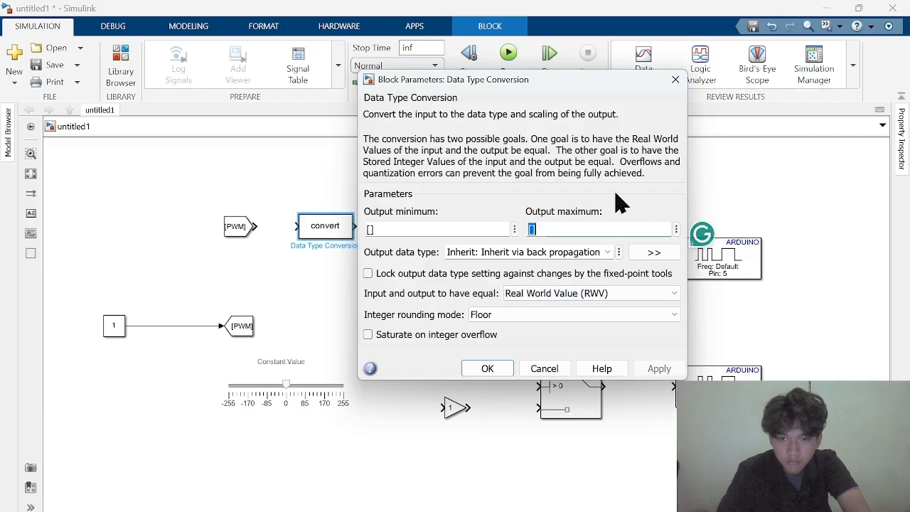
left_click(609, 254)
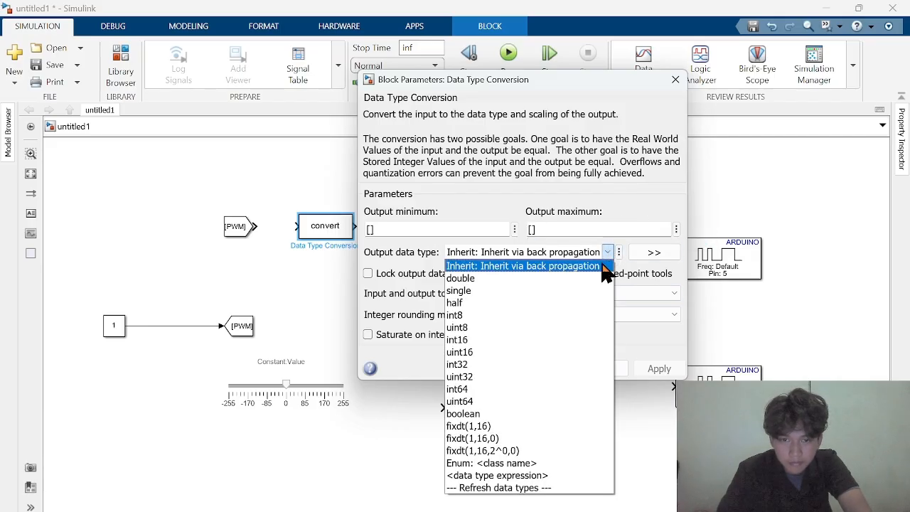
left_click(480, 339)
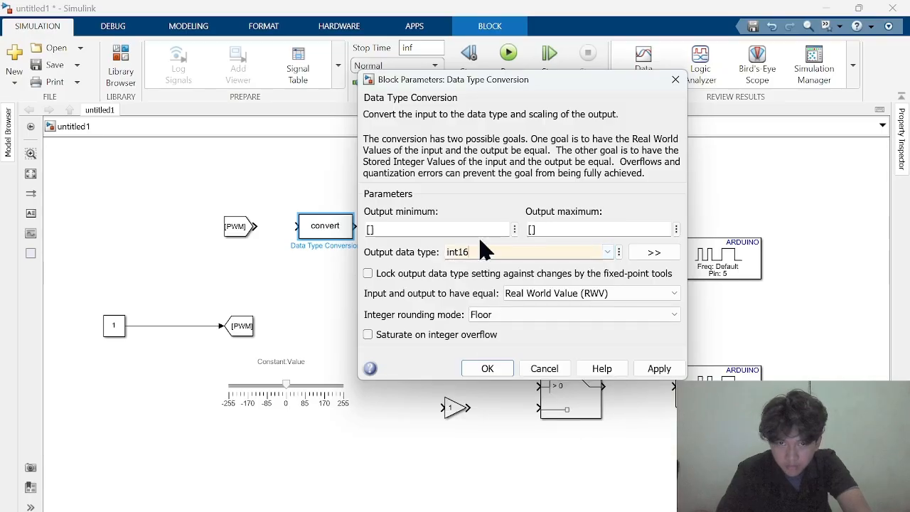
left_click(660, 369)
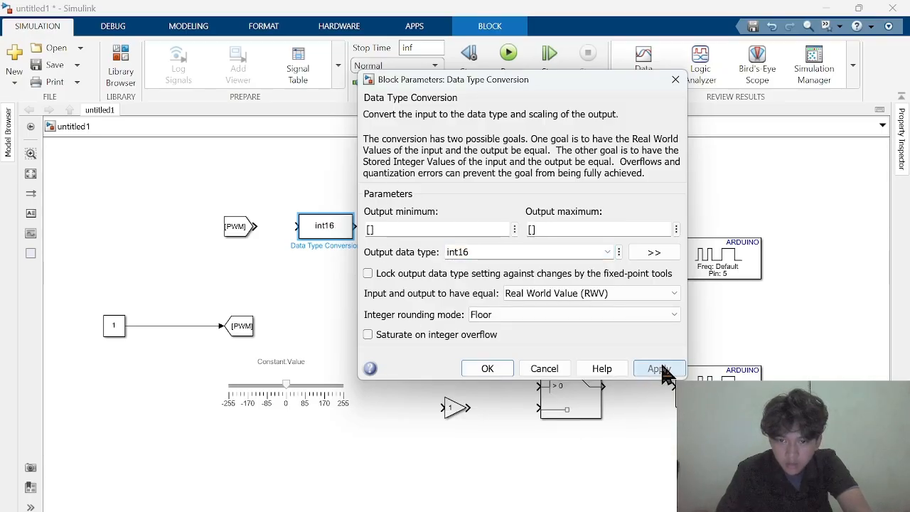
left_click(487, 369)
left_click_drag(258, 226, 294, 226)
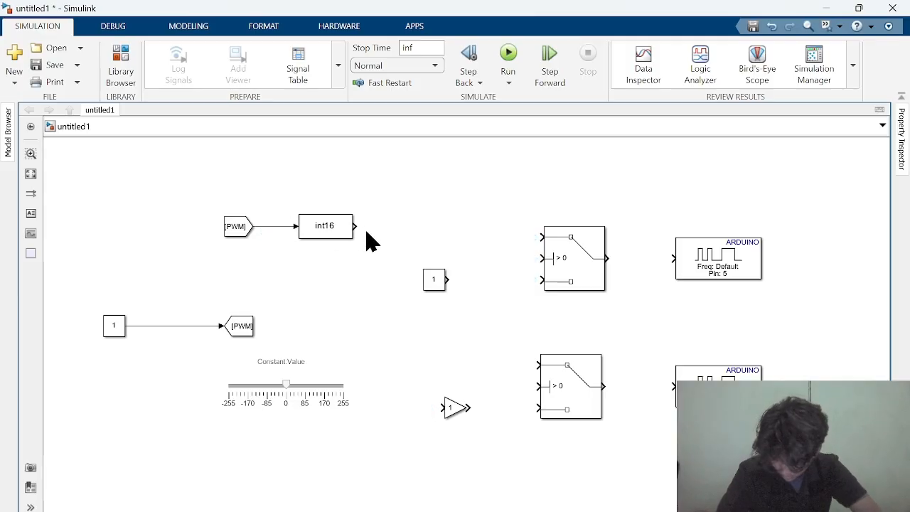
Connect the int16 conversion output to the upper Switch's first input and to the control inputs of both Switch blocks
left_click_drag(359, 230, 574, 241)
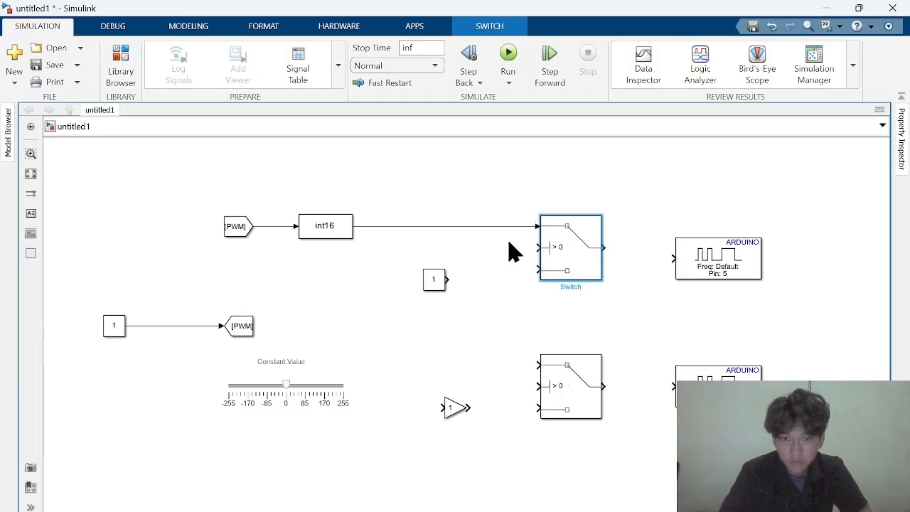
left_click_drag(538, 247, 516, 228)
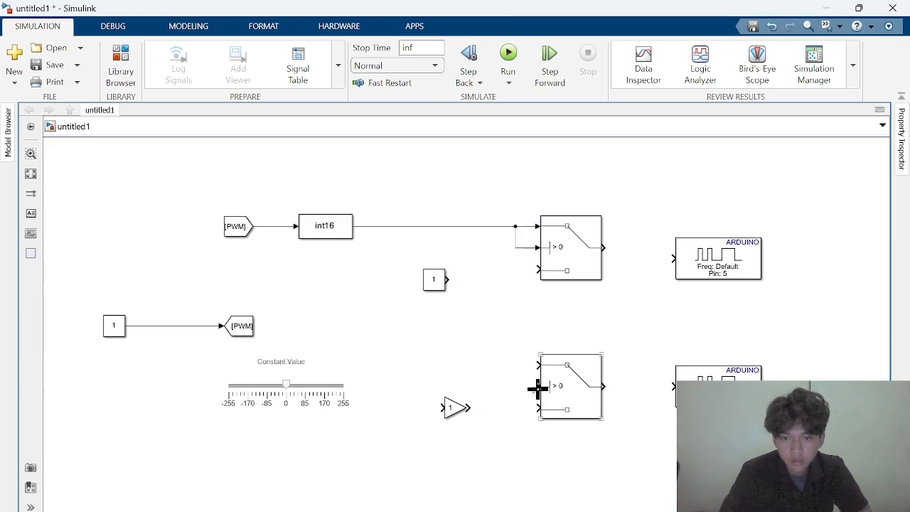
left_click_drag(538, 387, 518, 242)
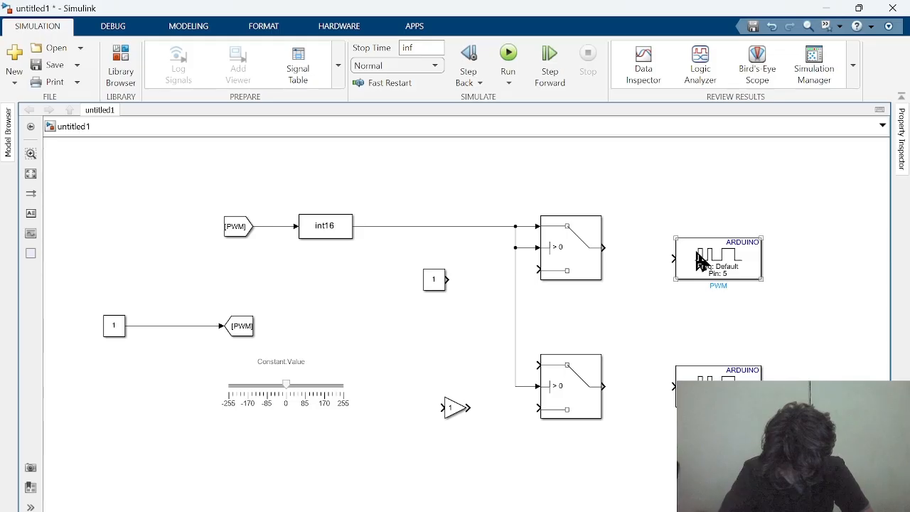
Set the Constant beside the upper Switch to 0 and wire it to that Switch's third input and the lower Switch's first input
left_click_drag(432, 283, 430, 273)
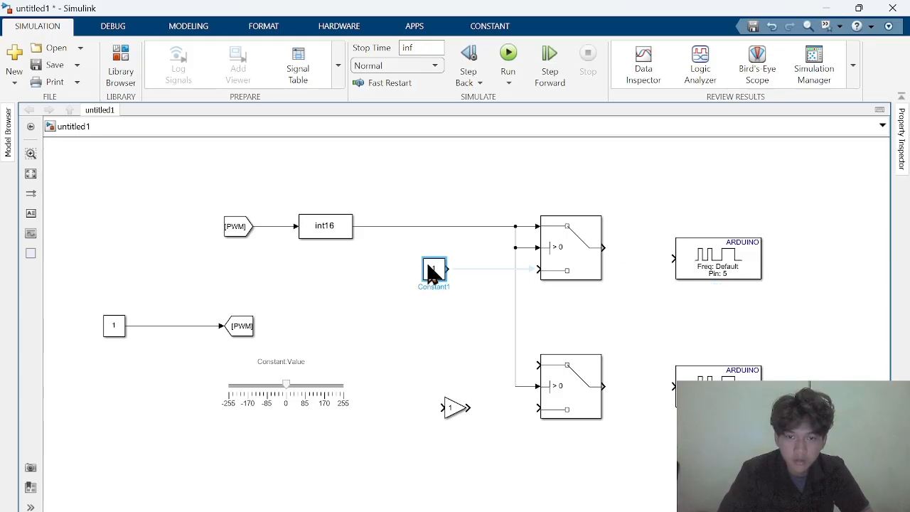
double_click(435, 269)
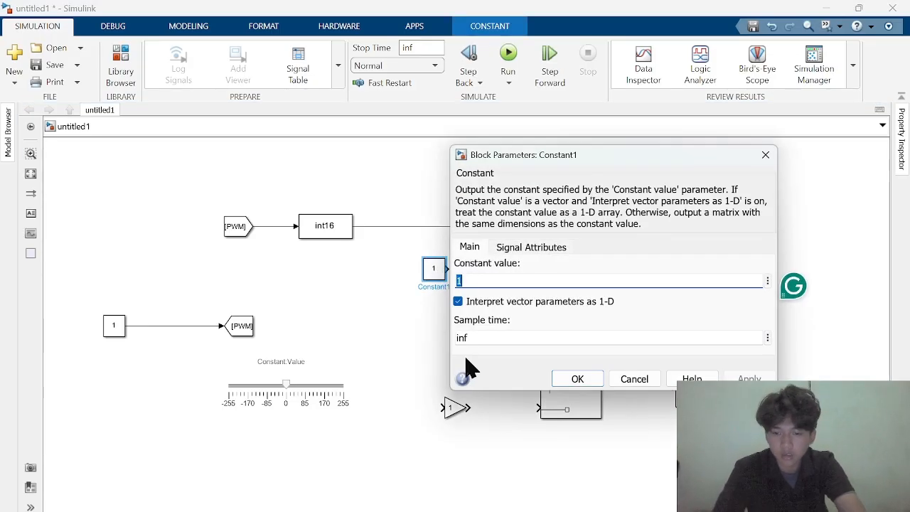
type("0")
key("Return")
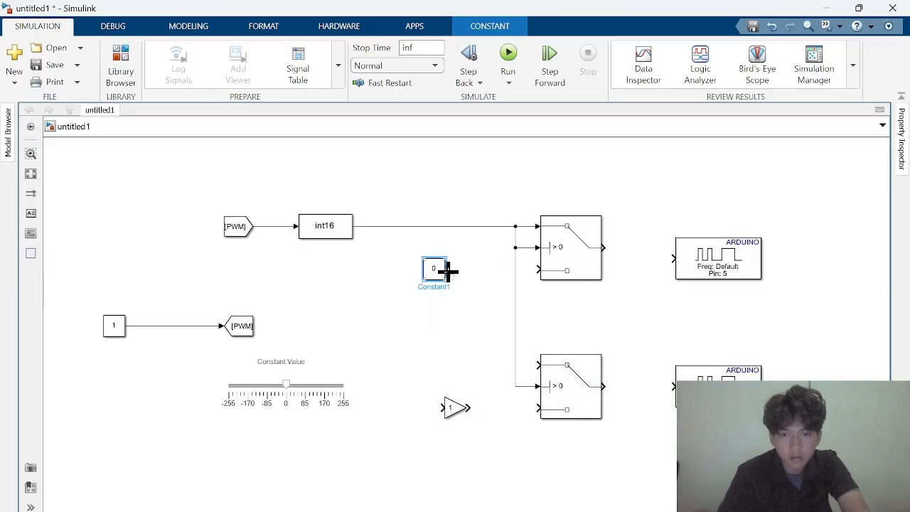
left_click_drag(448, 270, 538, 269)
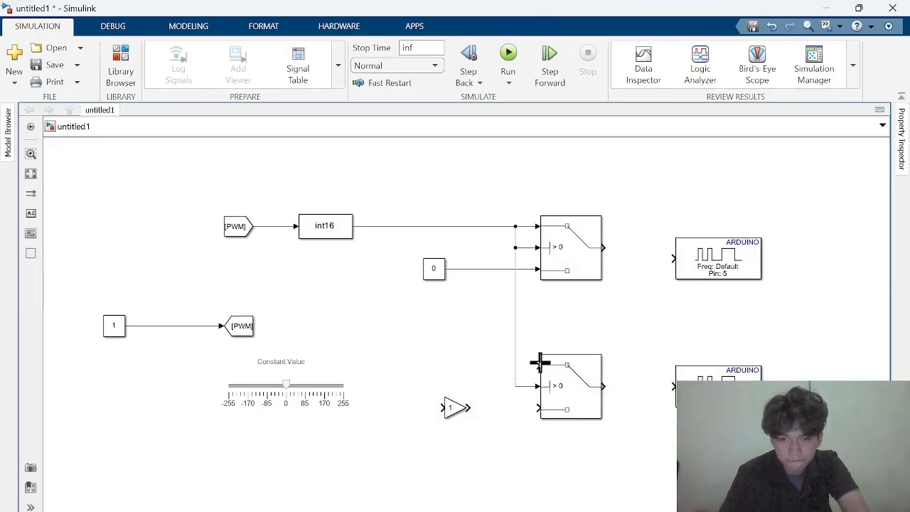
left_click(544, 375)
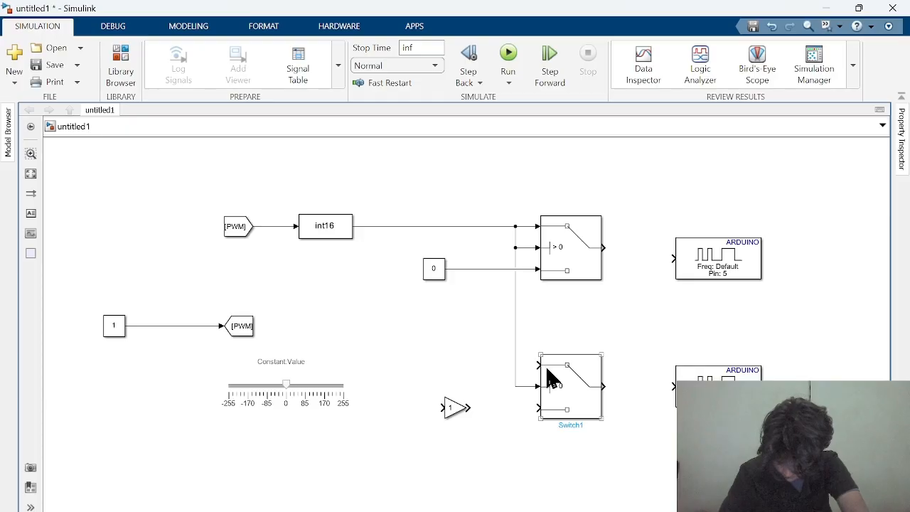
left_click_drag(551, 379, 496, 269)
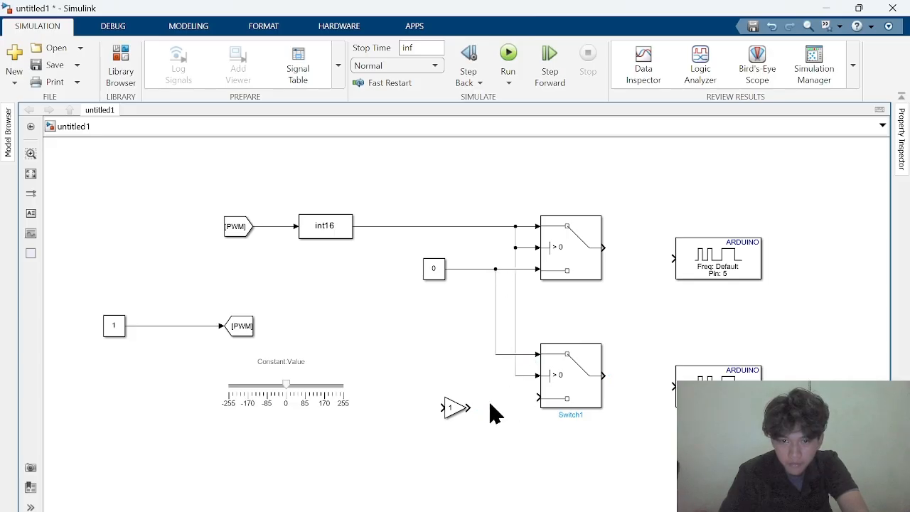
Set the Gain to -1 and wire it between the int16 conversion output and the lower Switch's third input
left_click_drag(455, 408, 455, 400)
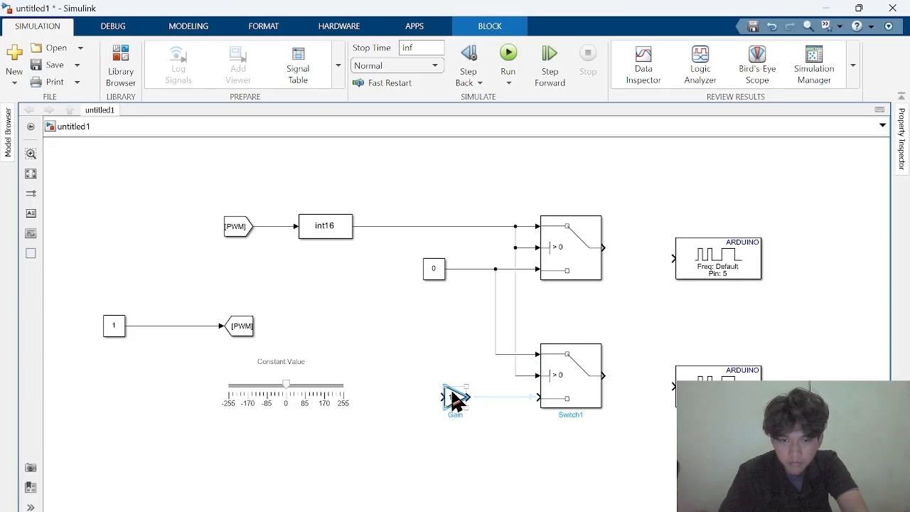
double_click(455, 400)
type("-1")
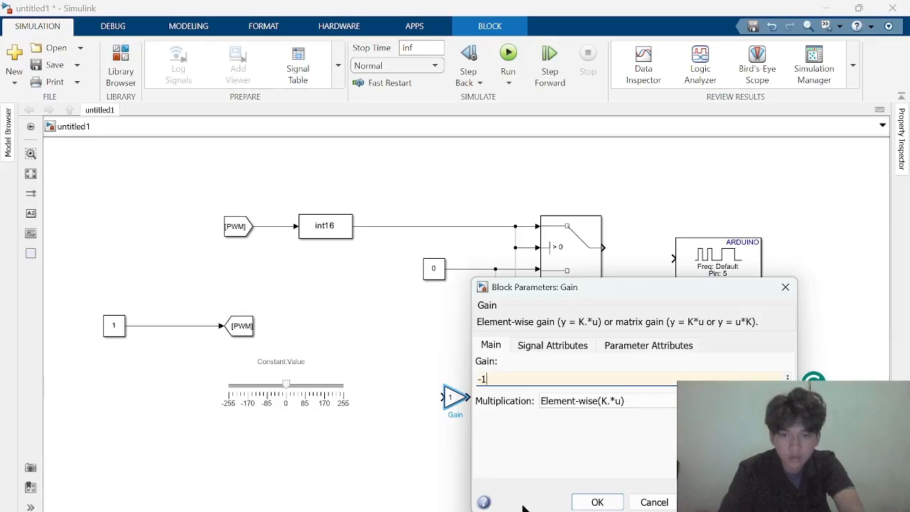
key("Return")
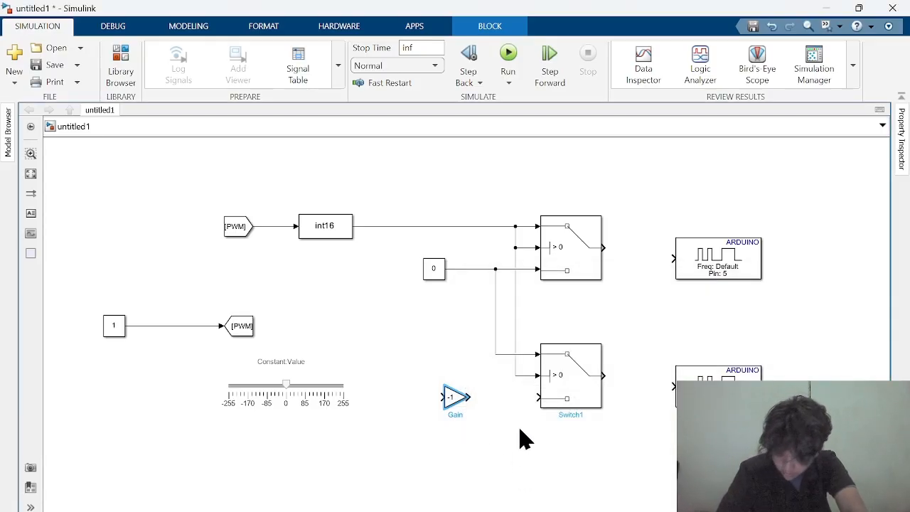
left_click_drag(538, 400, 388, 229)
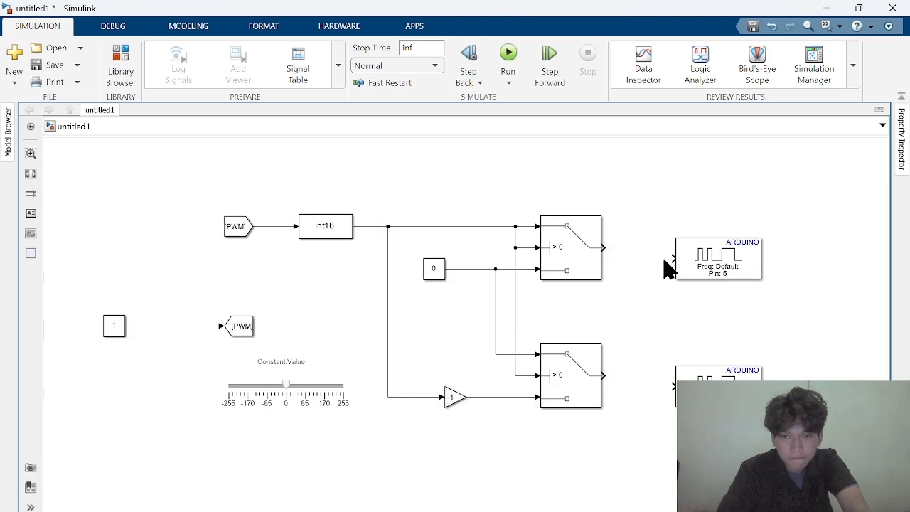
Align both Arduino PWM blocks with the Switch outputs and connect each Switch to its PWM block
left_click_drag(688, 265, 699, 252)
left_click_drag(604, 248, 674, 253)
left_click_drag(673, 386, 673, 375)
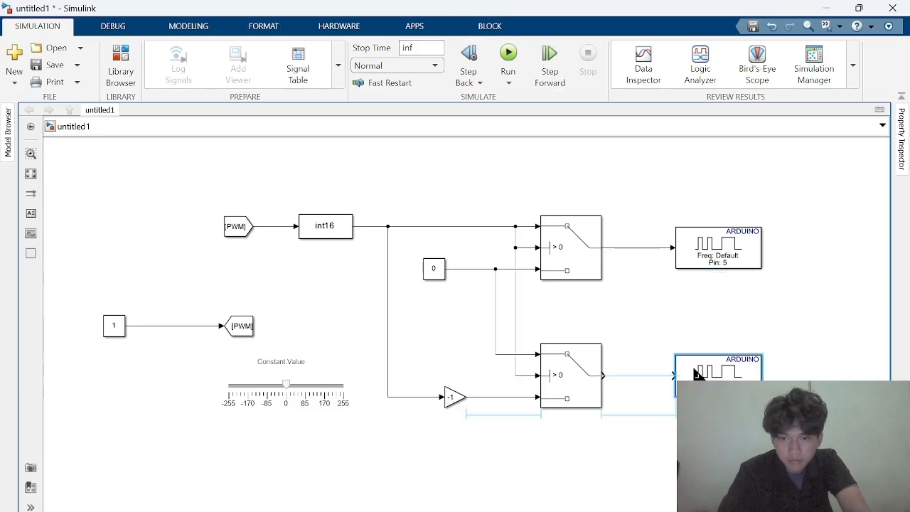
left_click(670, 382)
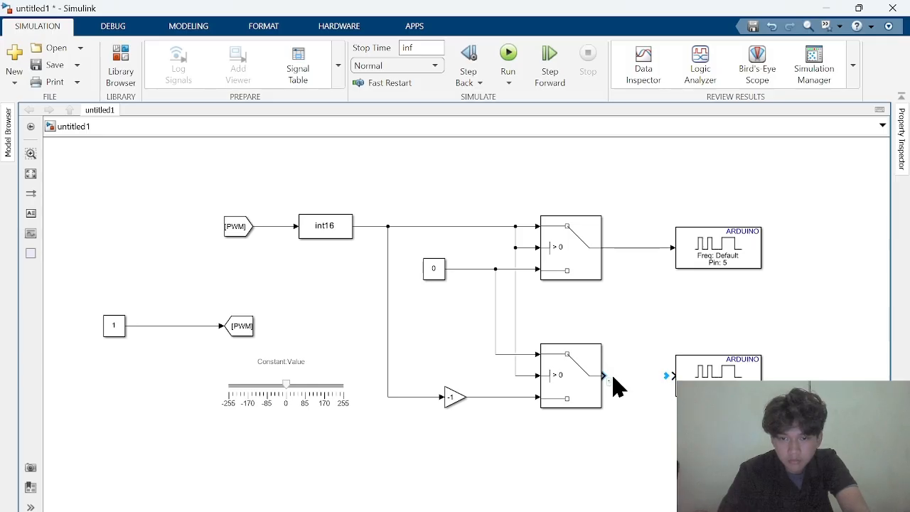
left_click_drag(604, 375, 673, 375)
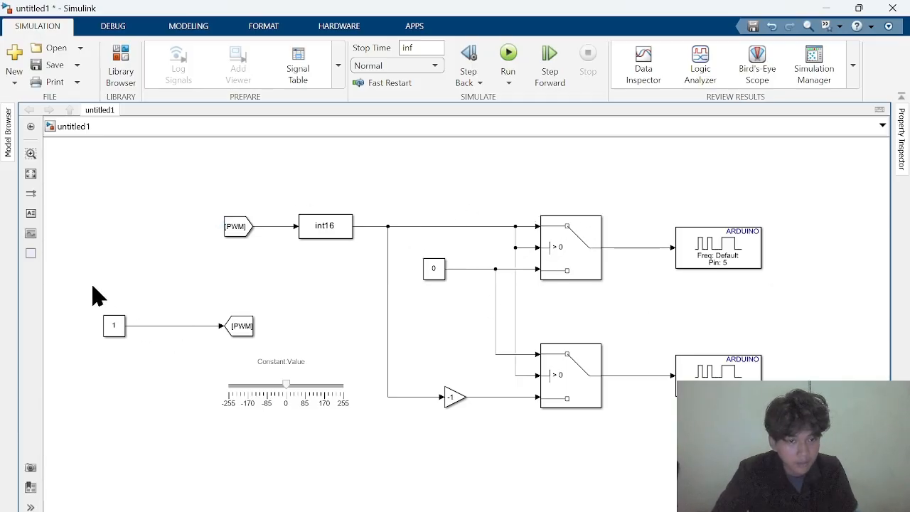
Move the left Constant, its PWM Goto block and the slider together up closer to the From block
left_click_drag(95, 294, 386, 474)
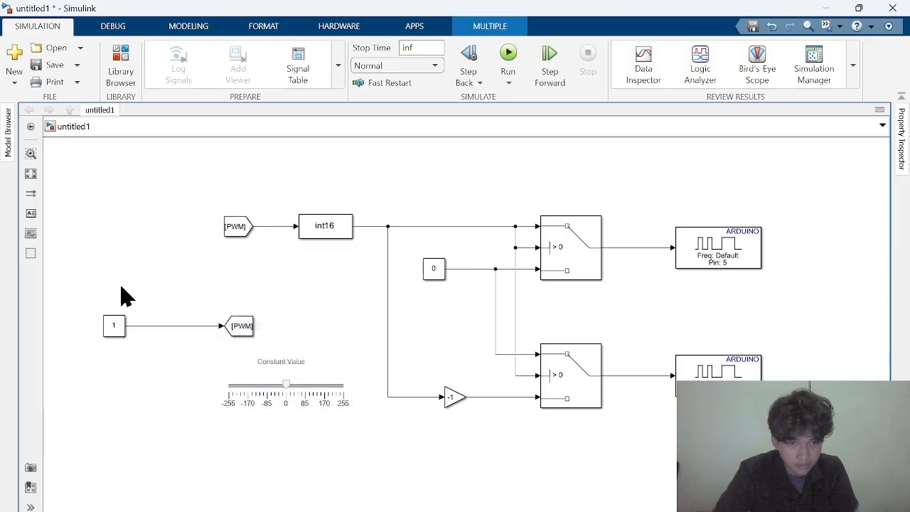
left_click_drag(86, 300, 361, 459)
left_click_drag(262, 348, 290, 306)
left_click(397, 165)
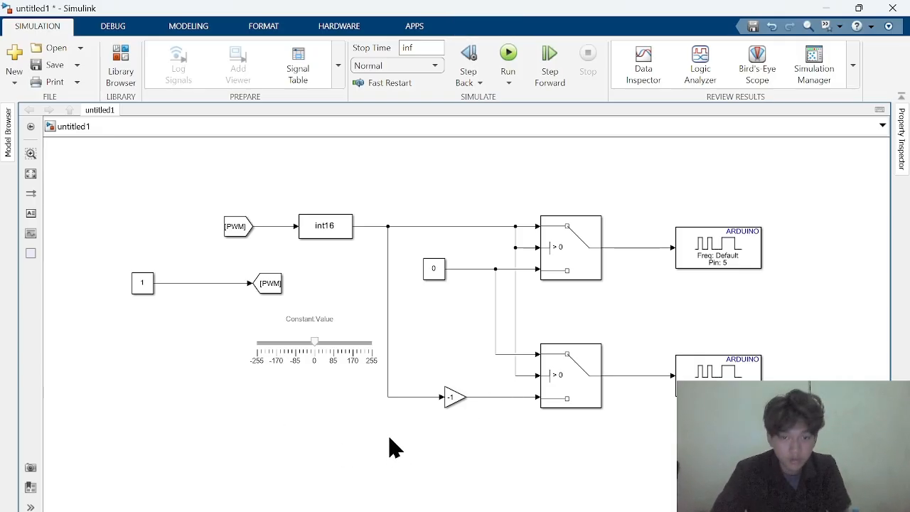
Add an Arduino encoder block in the empty area below the slider
scroll(429, 376, "down", 4)
left_click_drag(414, 411, 393, 260)
scroll(331, 278, "up", 4)
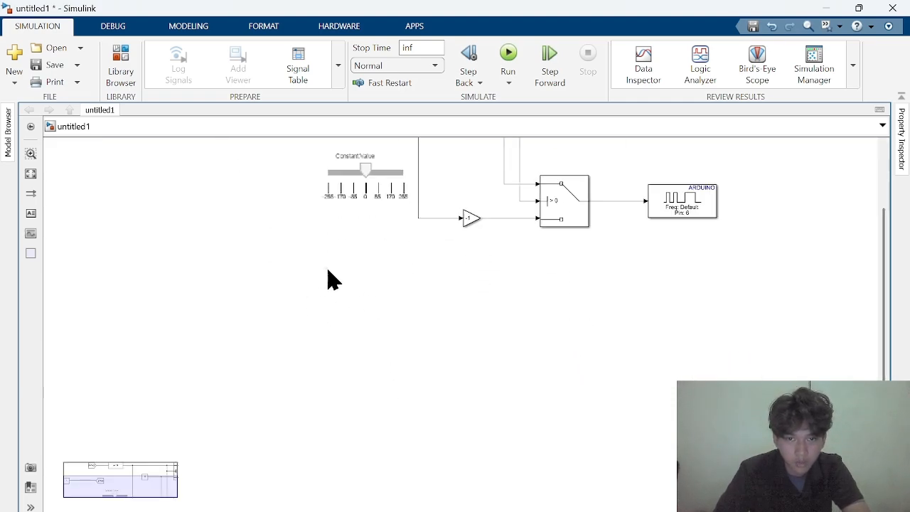
double_click(333, 277)
type("encoder")
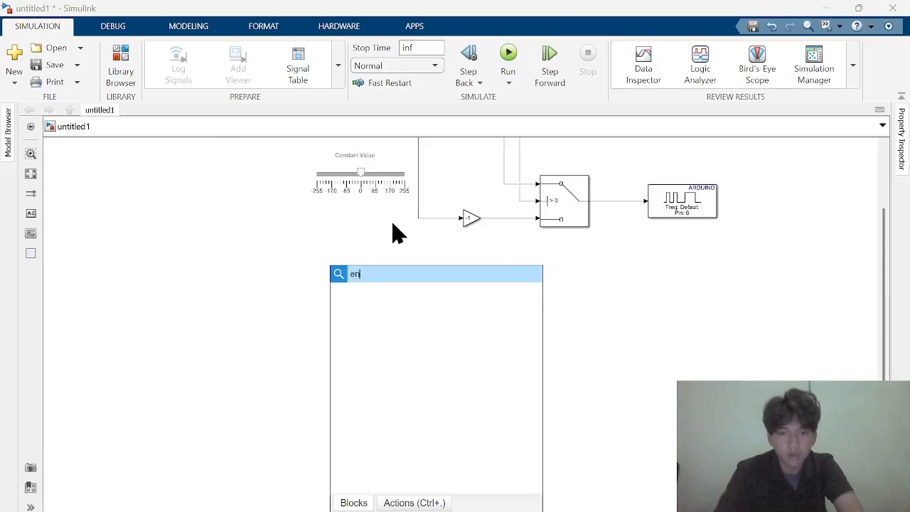
key("Return")
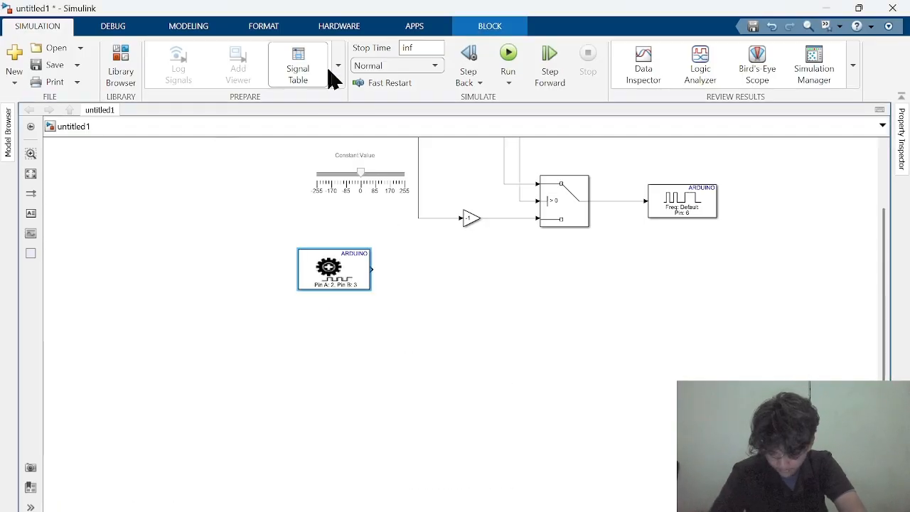
left_click(558, 367)
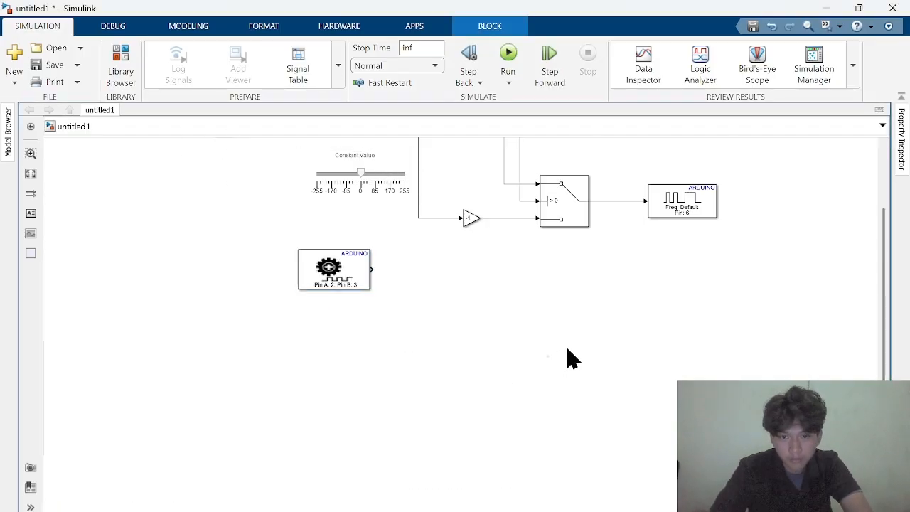
Add a Scope block and a Display block to the area beside the encoder block
double_click(493, 361)
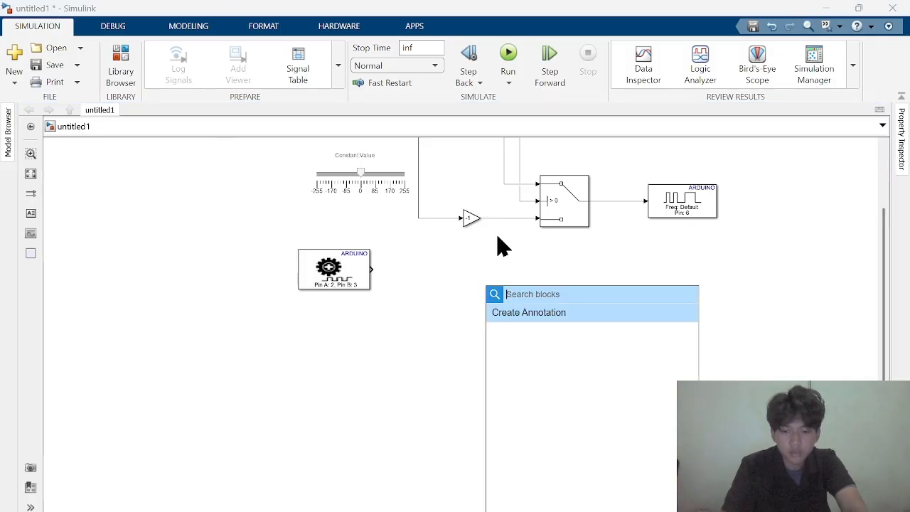
type("scope")
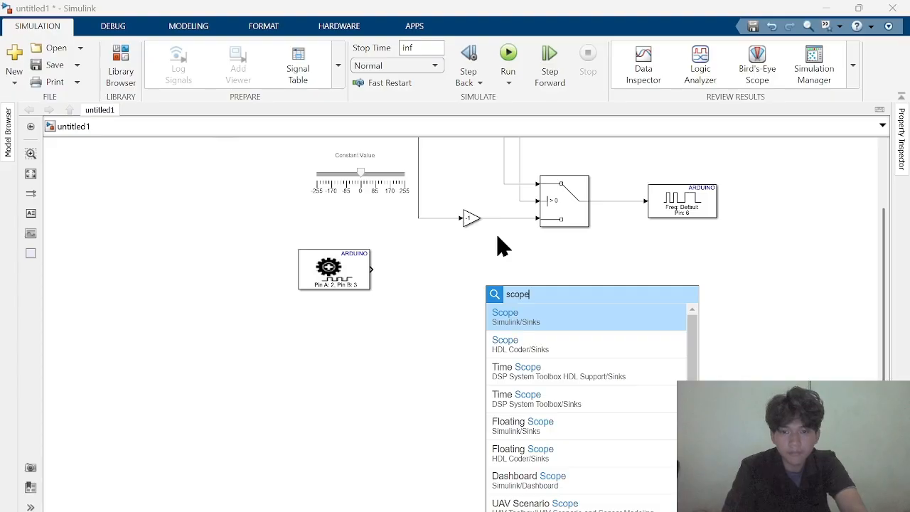
key("Return")
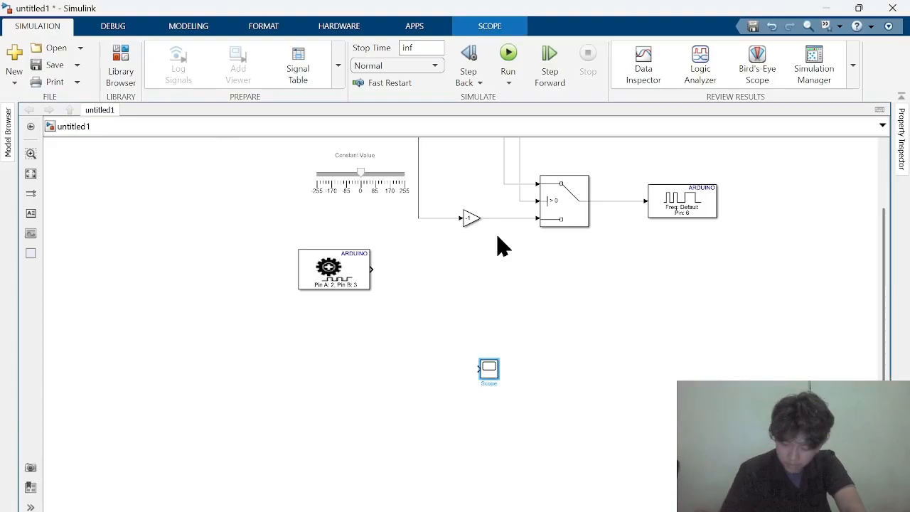
double_click(538, 287)
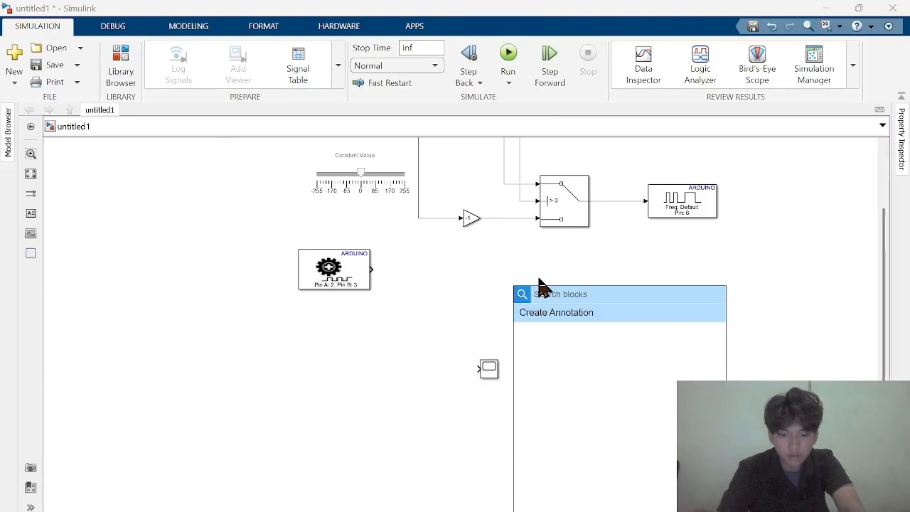
type("dis")
key("Return")
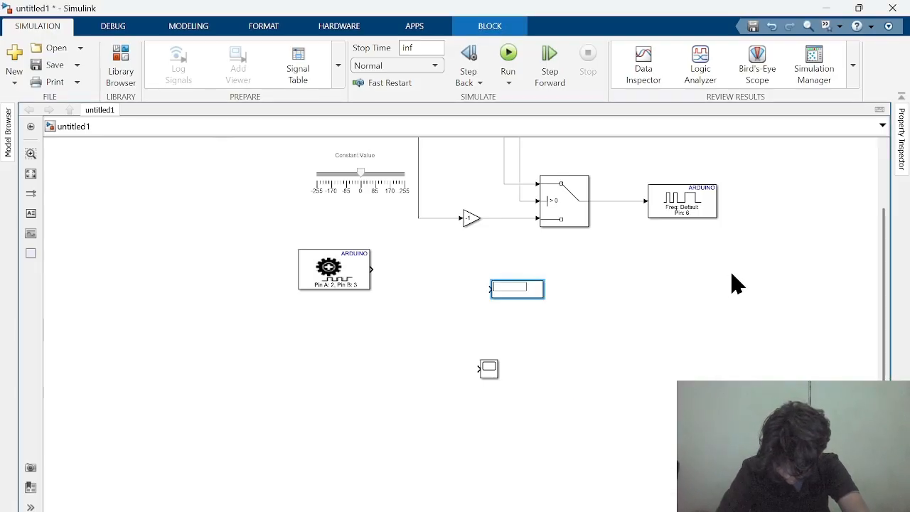
Add a Delay block and a Minus block near the Display and Scope
double_click(645, 334)
type("dela")
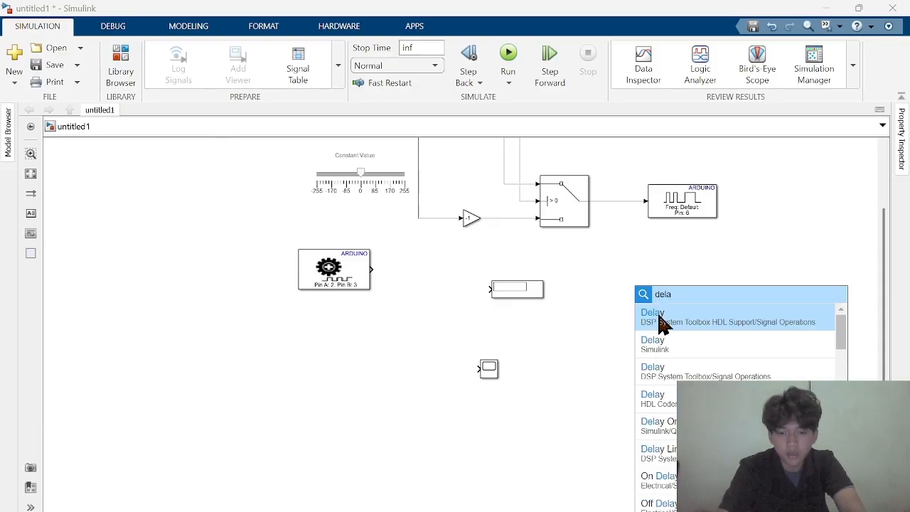
left_click(659, 321)
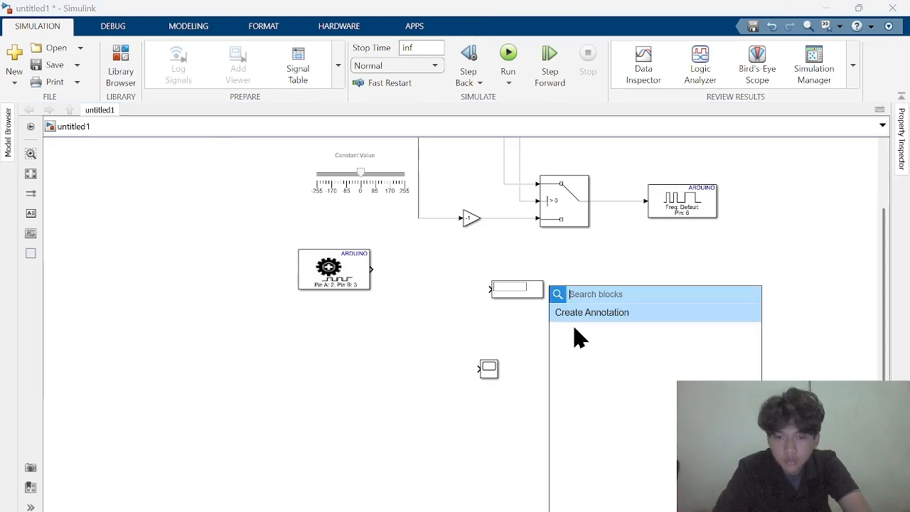
double_click(567, 361)
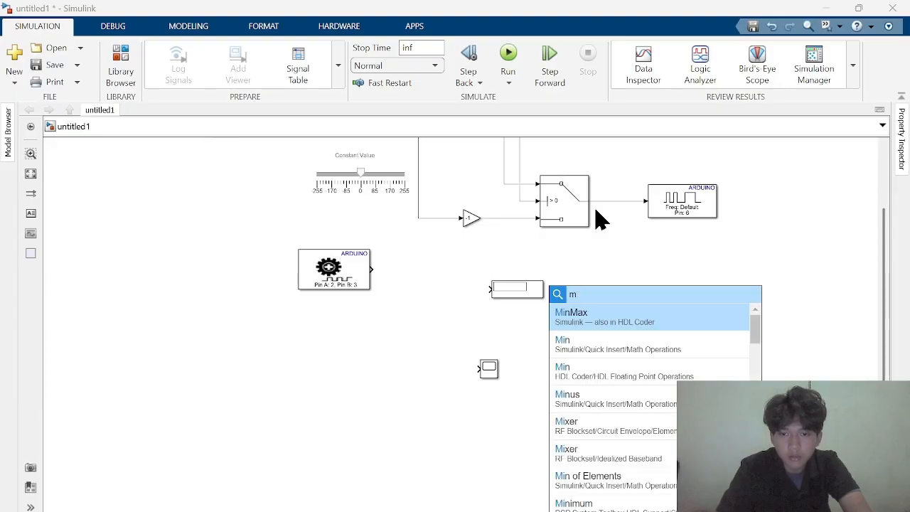
type("mi")
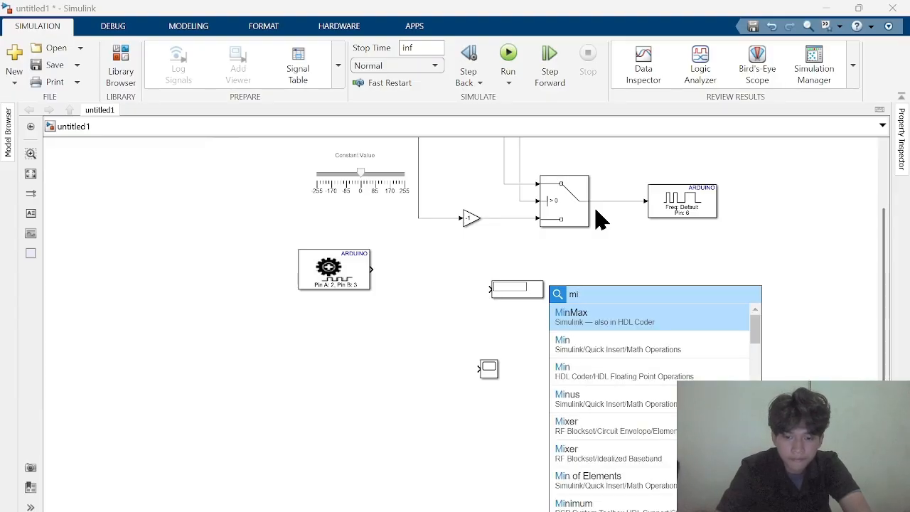
type("nus")
key("Return")
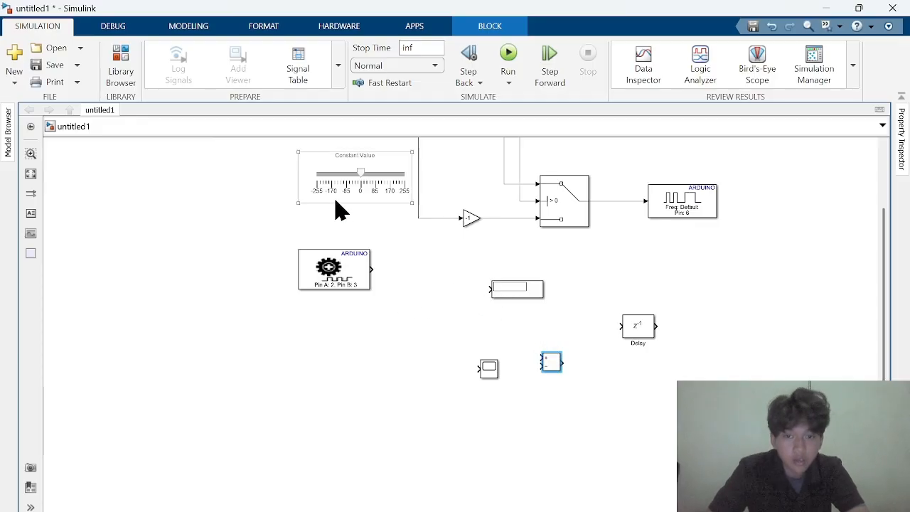
Copy the PWM Goto block into the space beside the encoder block and move the Display farther from it
left_click_drag(396, 259, 421, 321)
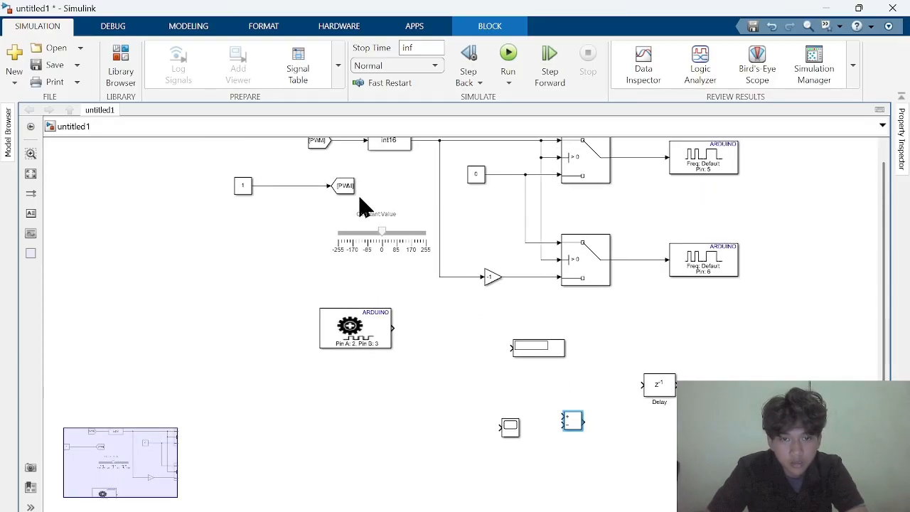
left_click(347, 191)
left_click(347, 190)
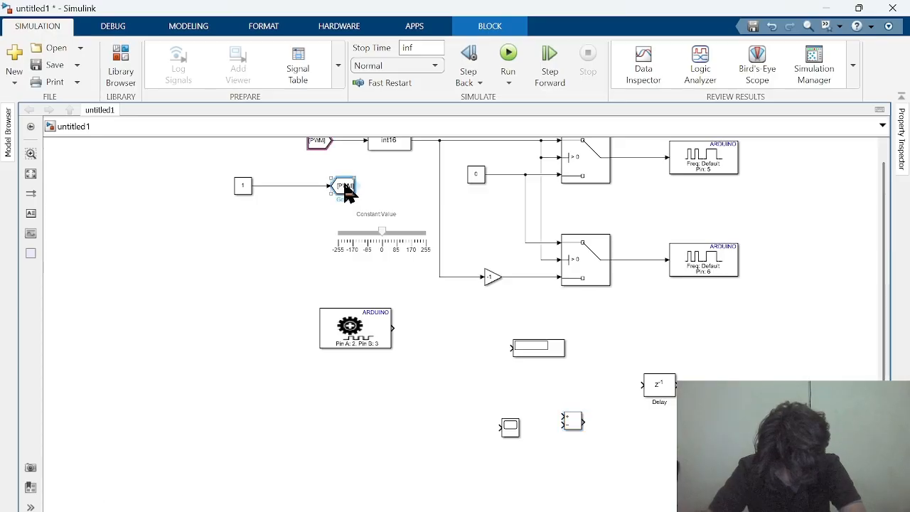
left_click_drag(353, 192, 512, 374)
left_click(563, 350)
Set the copied Goto block's tag to enc and reposition it slightly above the Scope
double_click(510, 376)
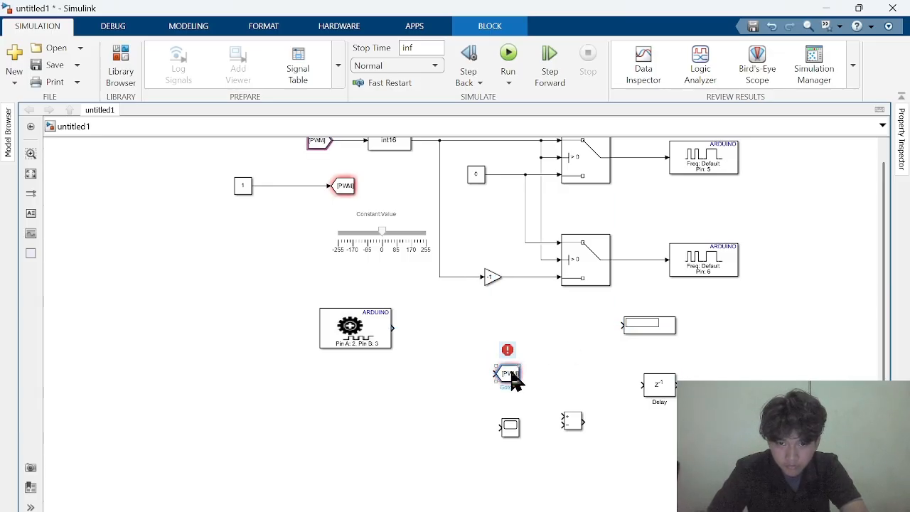
double_click(587, 345)
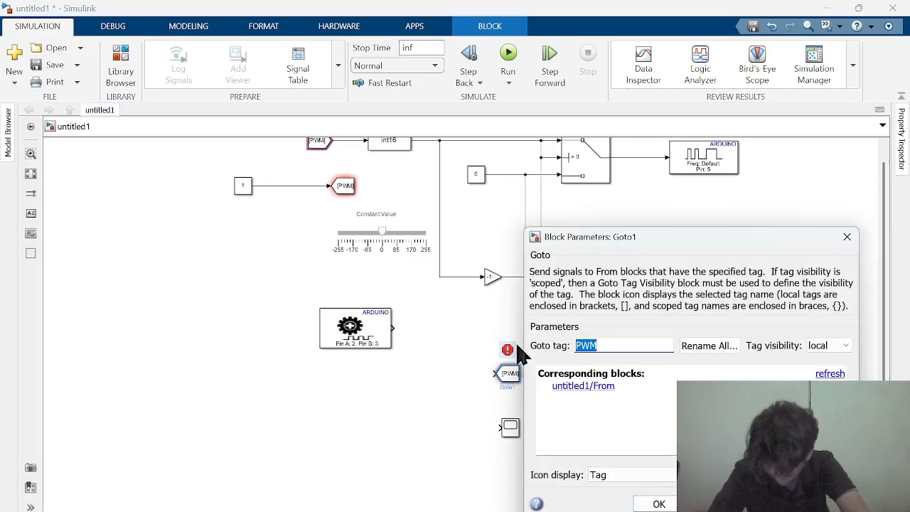
type("enc")
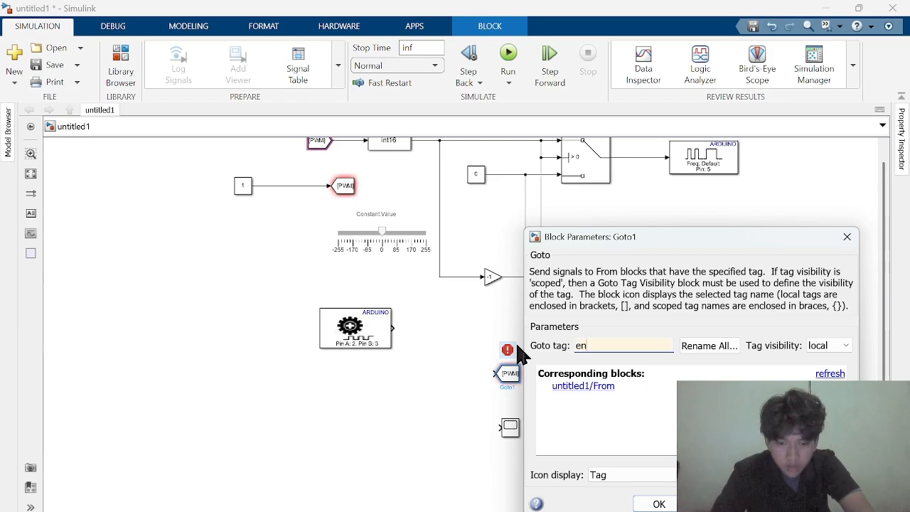
key("Return")
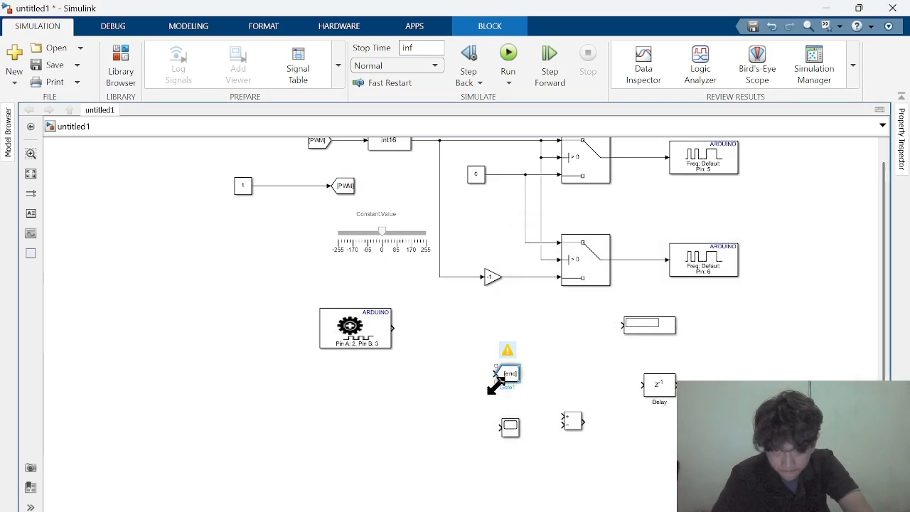
left_click_drag(508, 374, 522, 368)
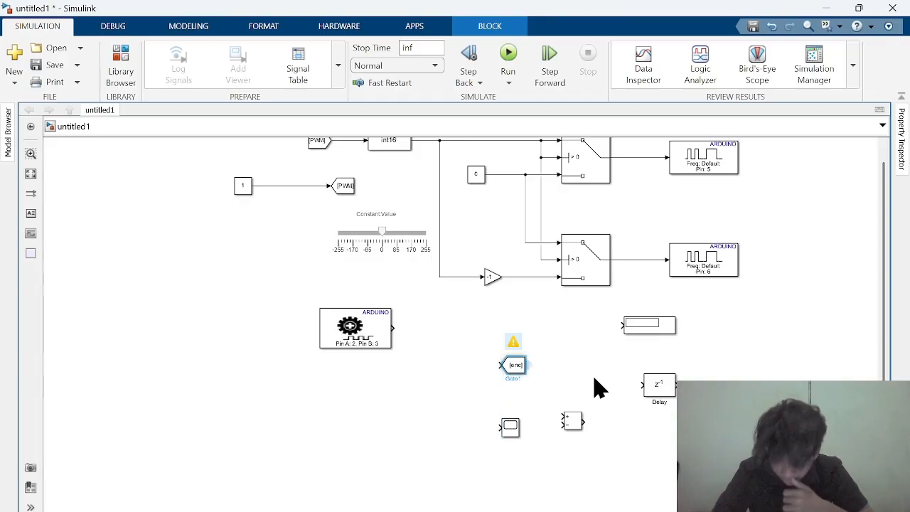
Duplicate the enc Goto block, set the copy's tag to encPrev, and place and widen it directly below the original
key("ctrl+c")
key("ctrl+v")
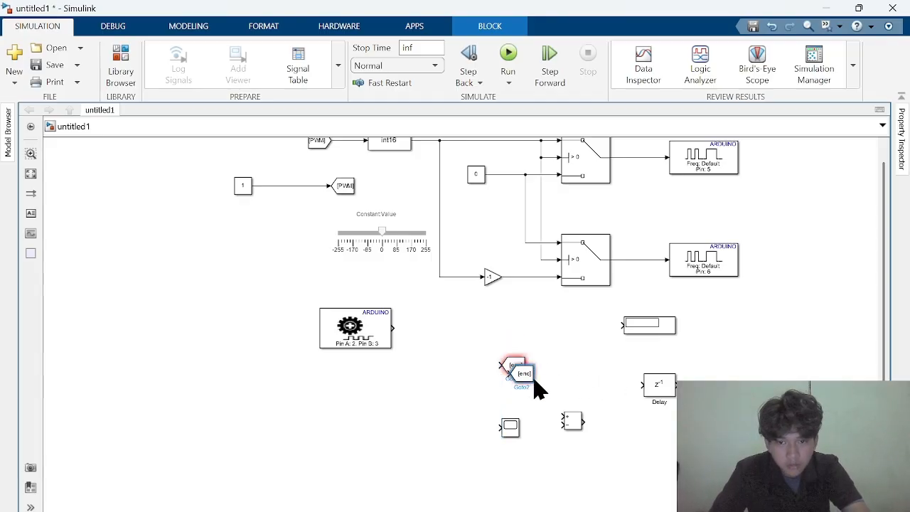
double_click(525, 374)
double_click(599, 348)
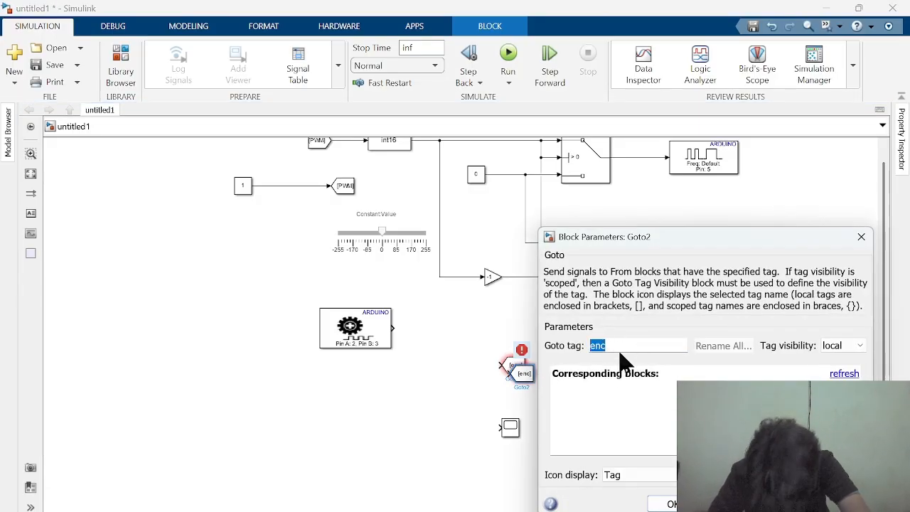
type("enc")
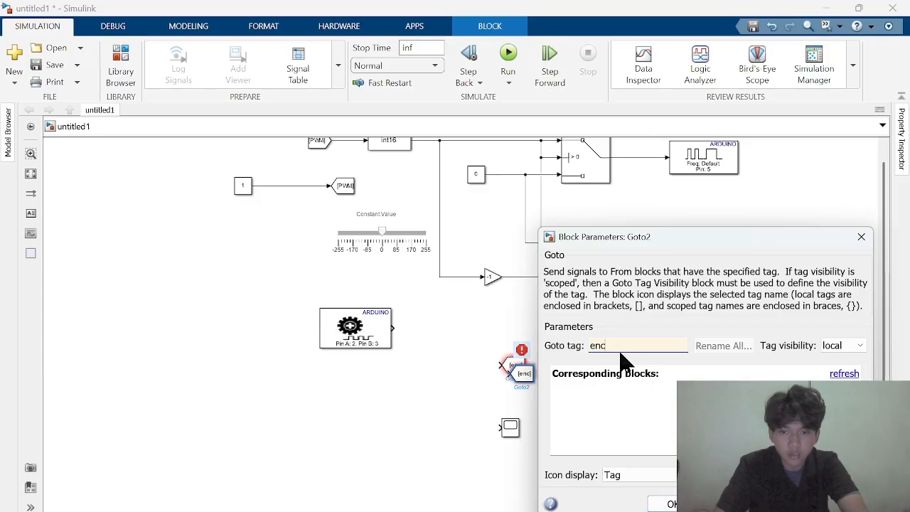
type("Prev")
key("Return")
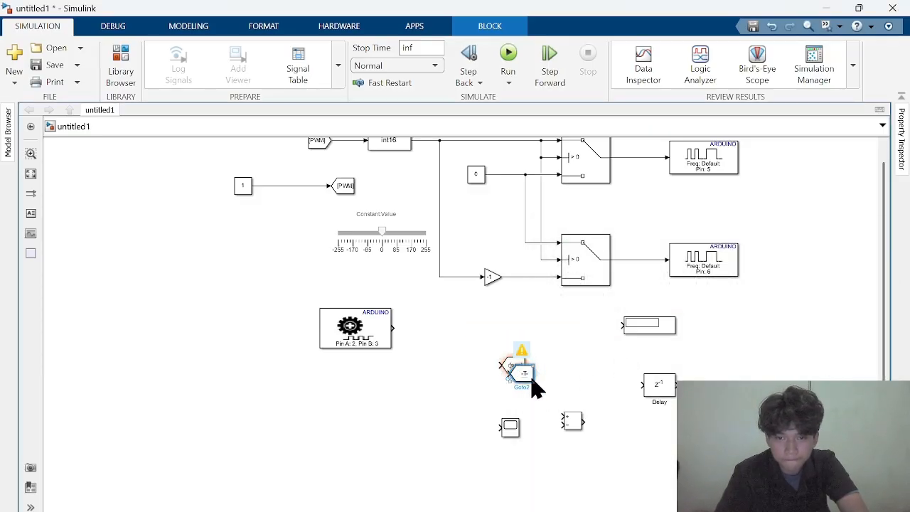
left_click_drag(532, 379, 542, 398)
left_click(463, 366)
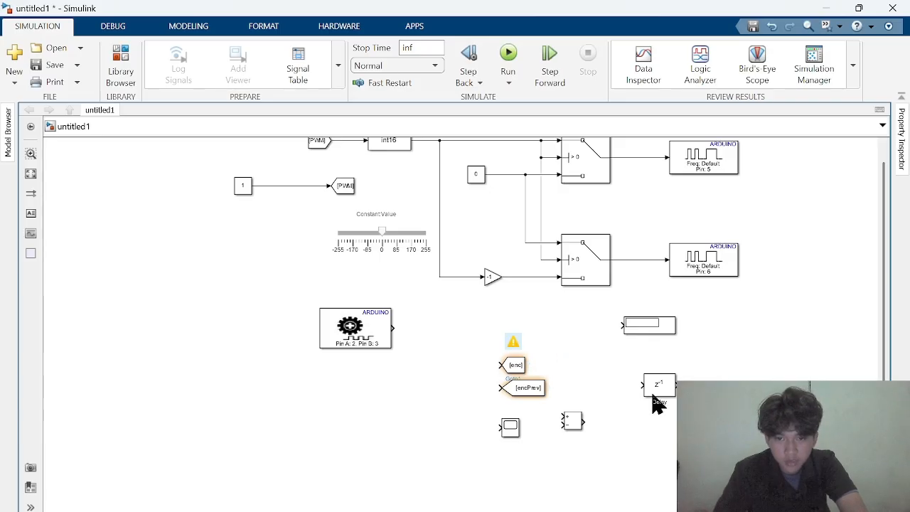
Connect the encoder output to the enc Goto and, through the Delay block, to the encPrev Goto
left_click_drag(653, 398, 500, 388)
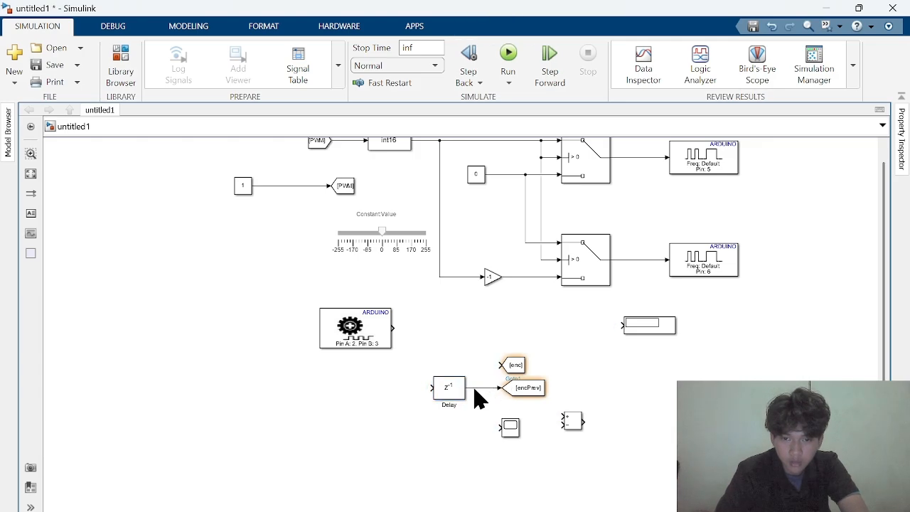
left_click_drag(393, 328, 502, 368)
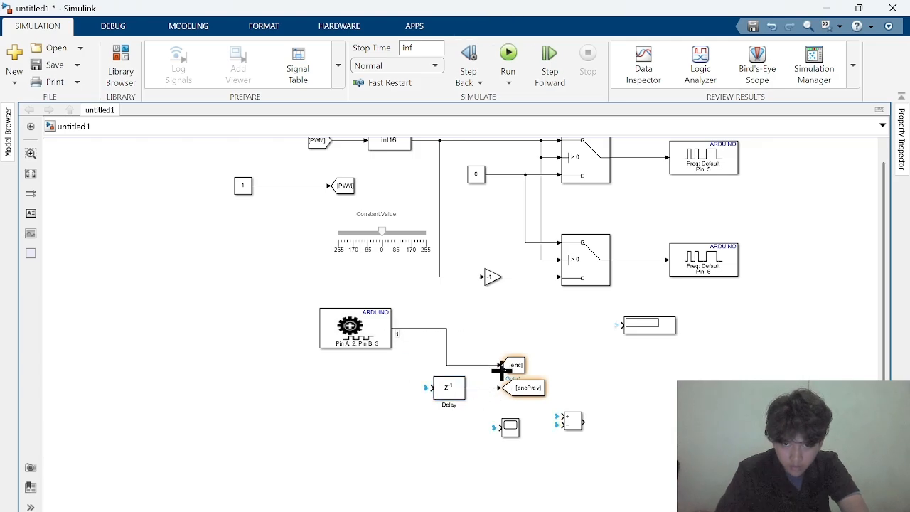
left_click_drag(430, 389, 417, 328)
Connect the Display block to the encoder output line and align it so the wire runs straight
left_click_drag(621, 327, 451, 328)
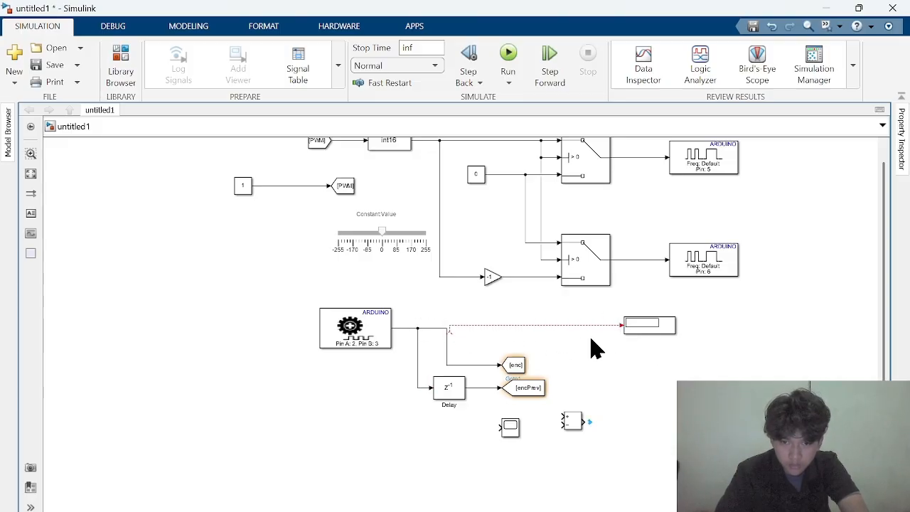
key("ctrl+z")
left_click_drag(620, 325, 447, 331)
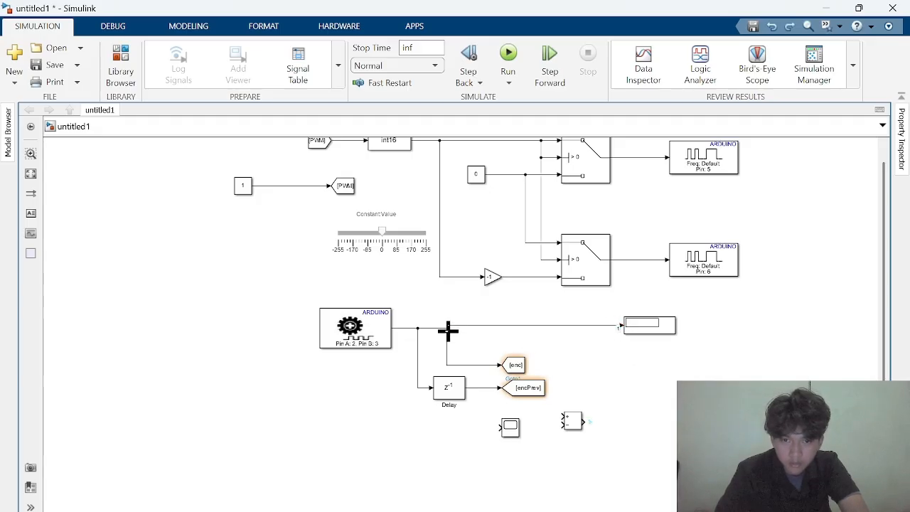
left_click(649, 332)
left_click(645, 378)
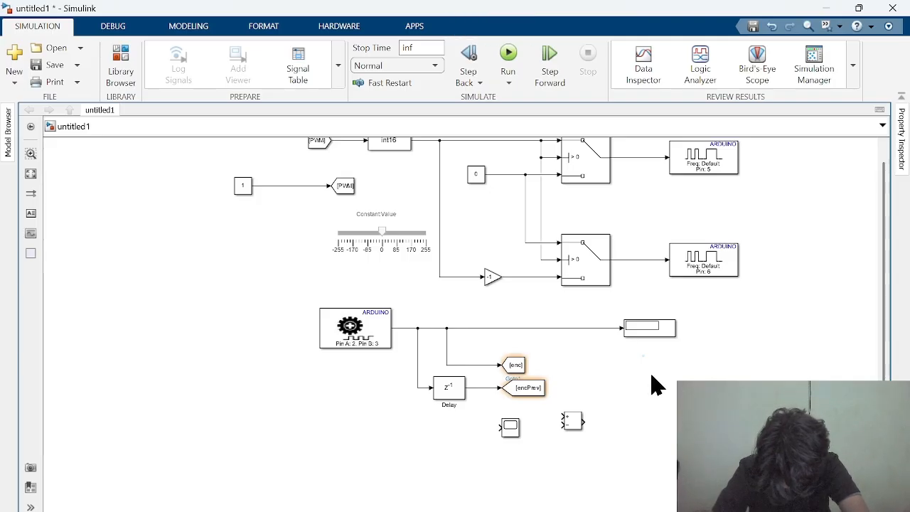
Stretch the Minus block taller and move it directly below the Delay block
left_click(575, 425)
left_click_drag(587, 430, 579, 487)
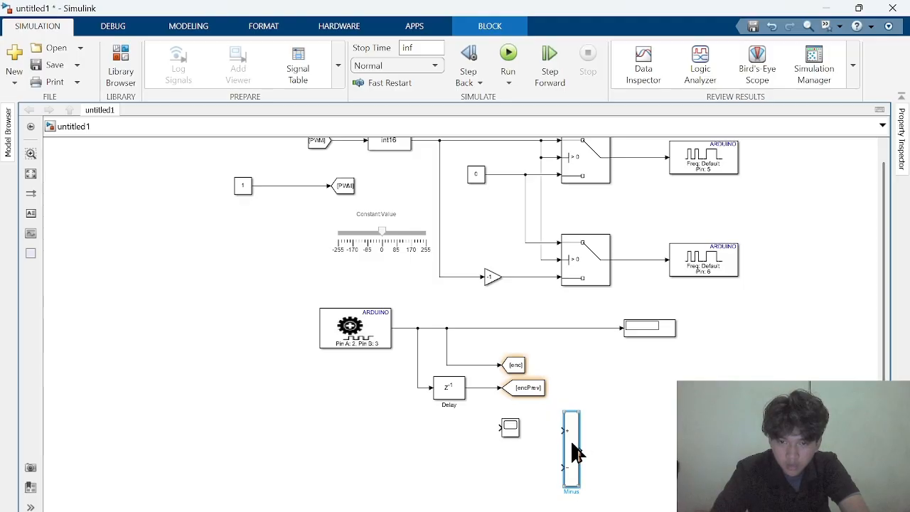
left_click_drag(572, 443, 451, 445)
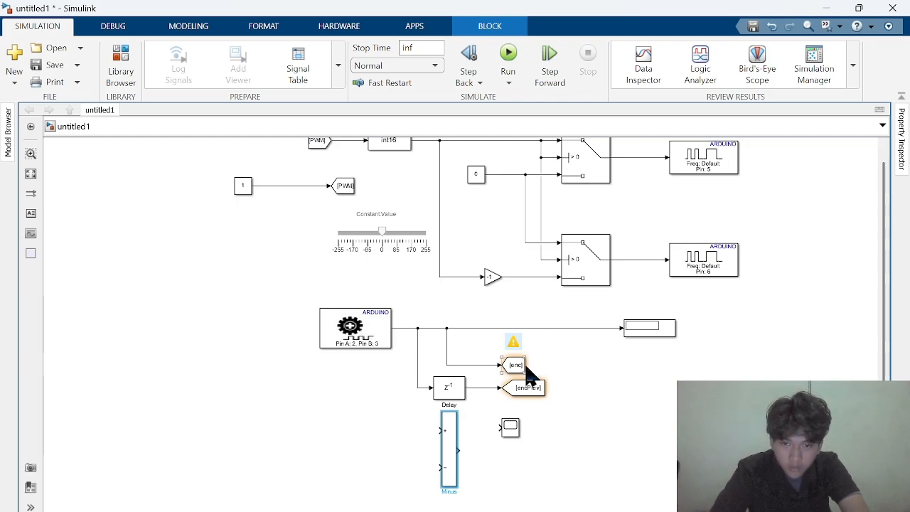
Create From blocks for enc and encPrev, wired straight into the plus and minus inputs of the Minus block respectively
left_click_drag(524, 366, 440, 431)
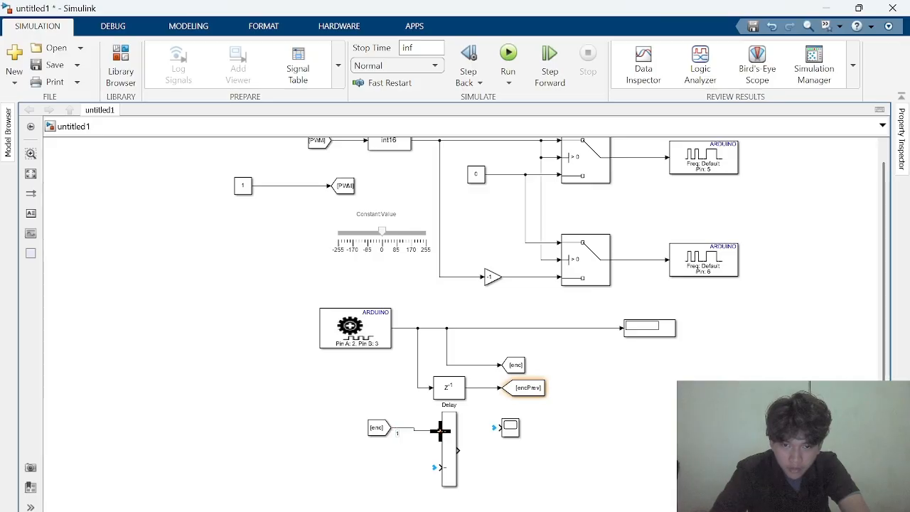
left_click(376, 430)
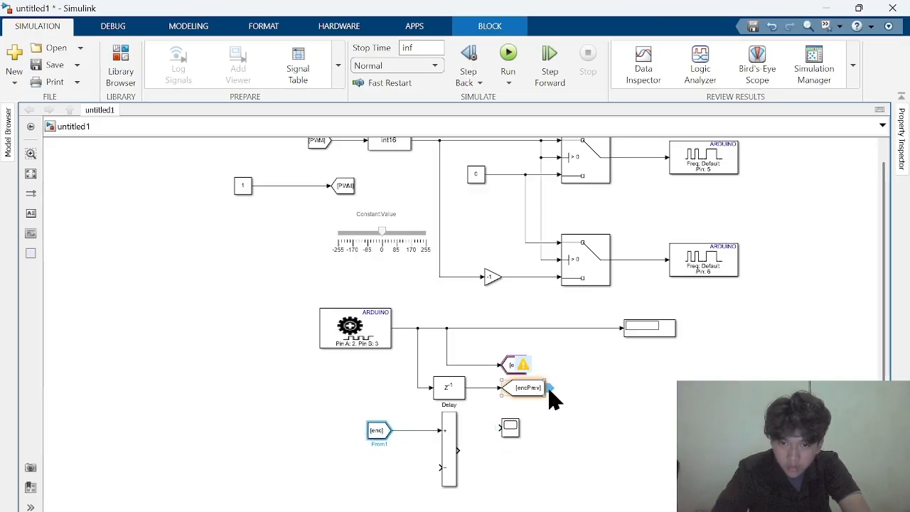
mouse_move(551, 389)
left_mouse_down()
mouse_move(572, 395)
mouse_move(397, 469)
mouse_move(378, 465)
mouse_move(441, 467)
left_mouse_up()
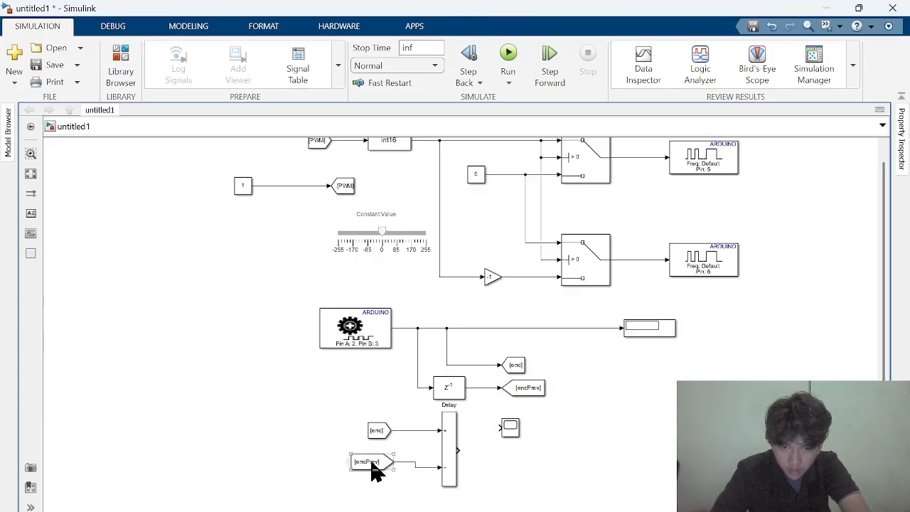
left_click_drag(378, 463, 378, 468)
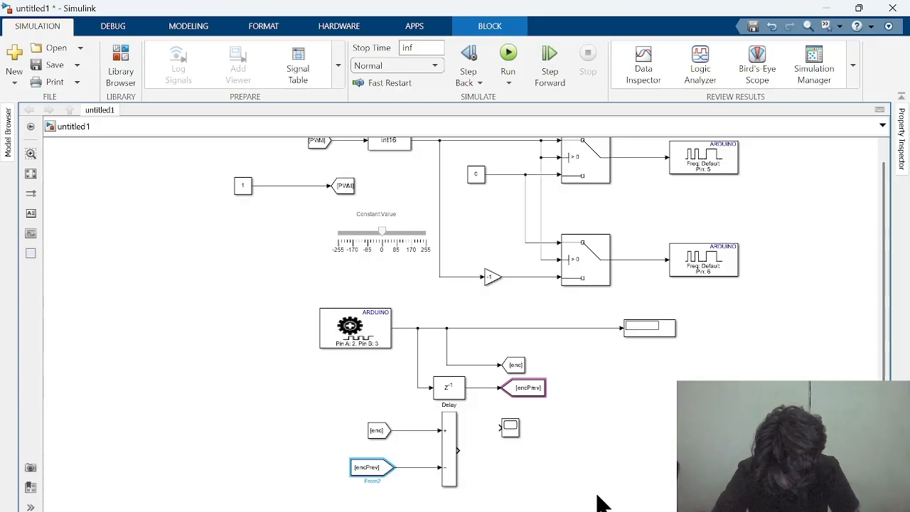
left_click(577, 421)
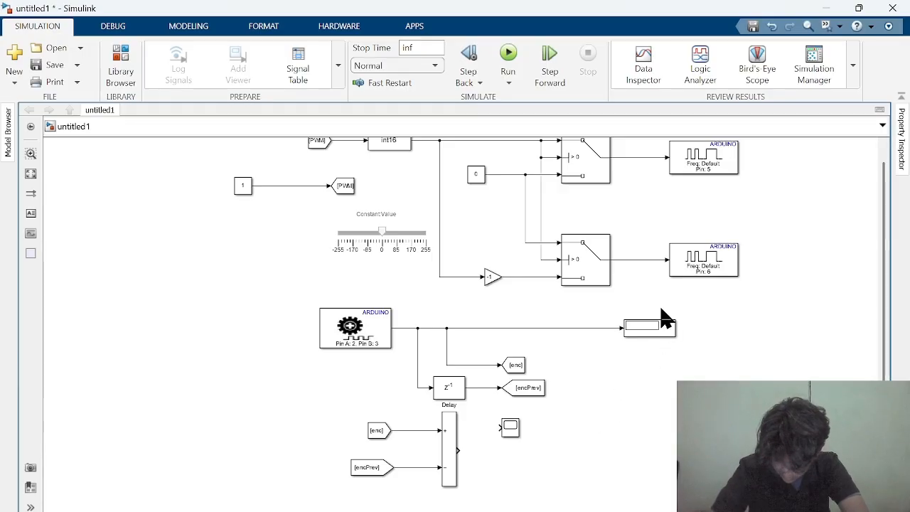
Move the Scope below the Display and feed it the encoder signal and the Minus output as two inputs
left_click_drag(510, 436, 650, 408)
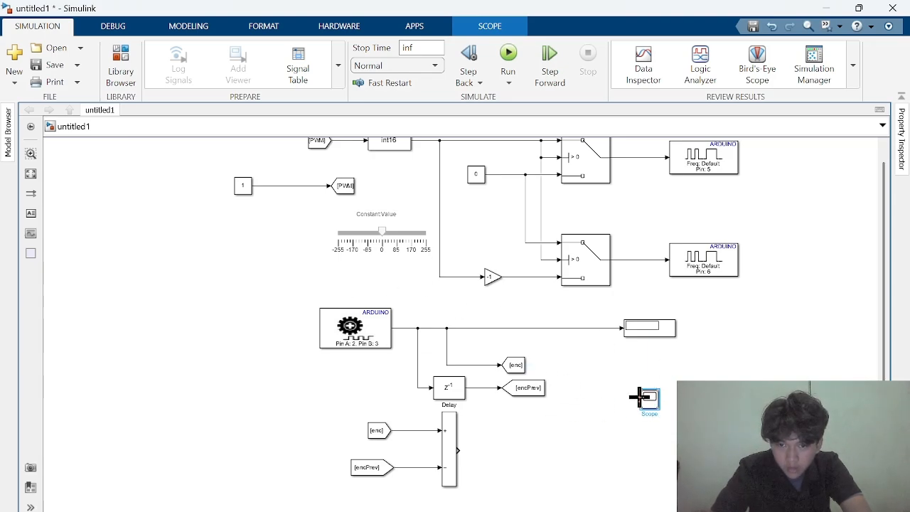
left_click_drag(639, 398, 595, 327)
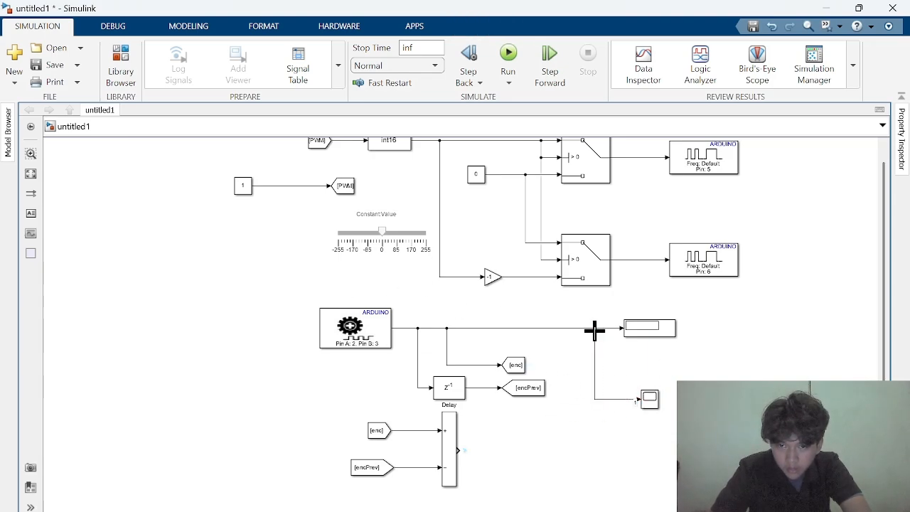
left_click(649, 401)
left_click_drag(458, 451, 645, 401)
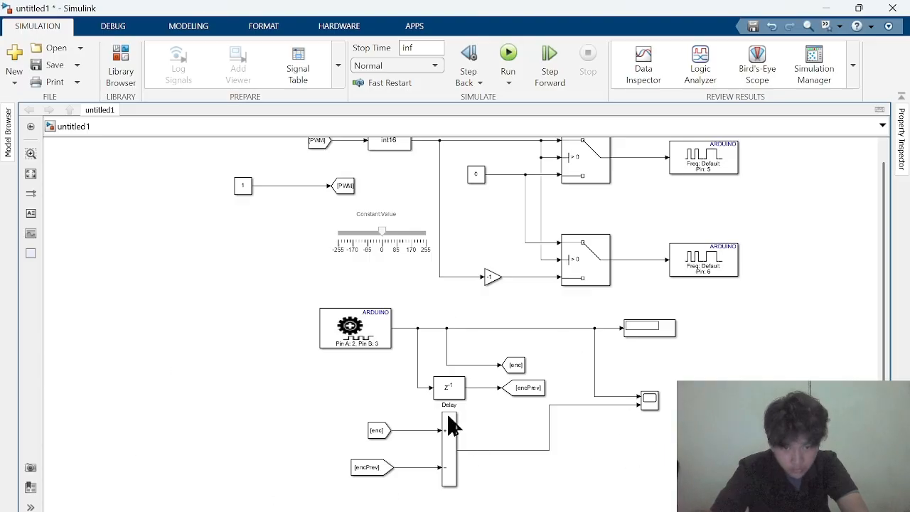
Add a Goto block with the tag speed below the Scope and connect it to the Minus output
left_click(374, 472)
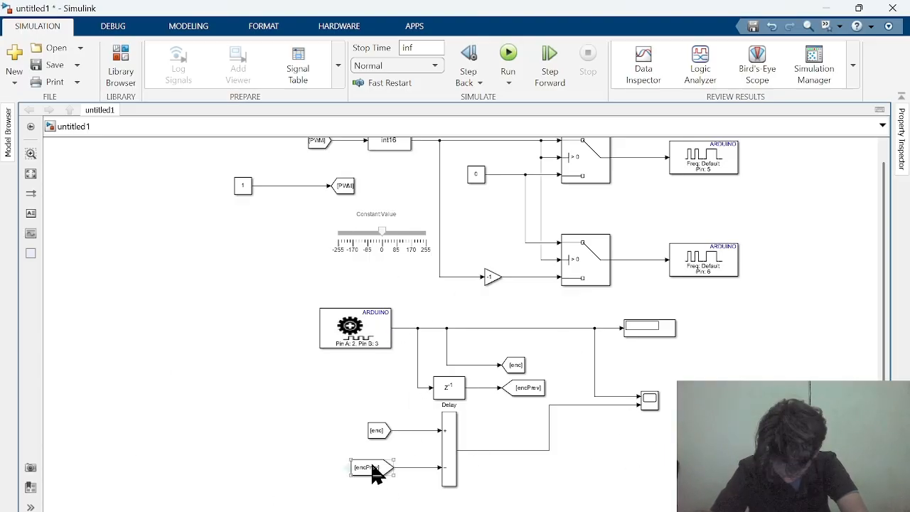
left_click_drag(525, 367, 602, 455)
double_click(602, 455)
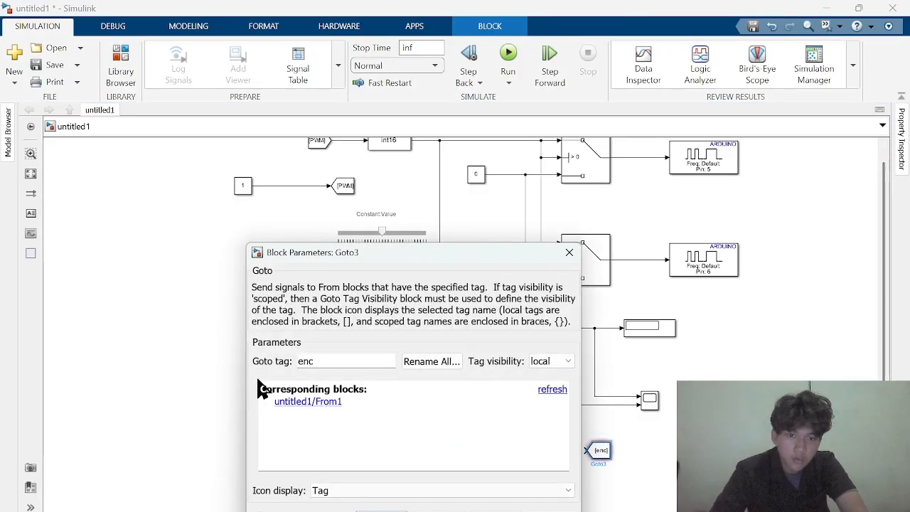
double_click(337, 360)
type("spee")
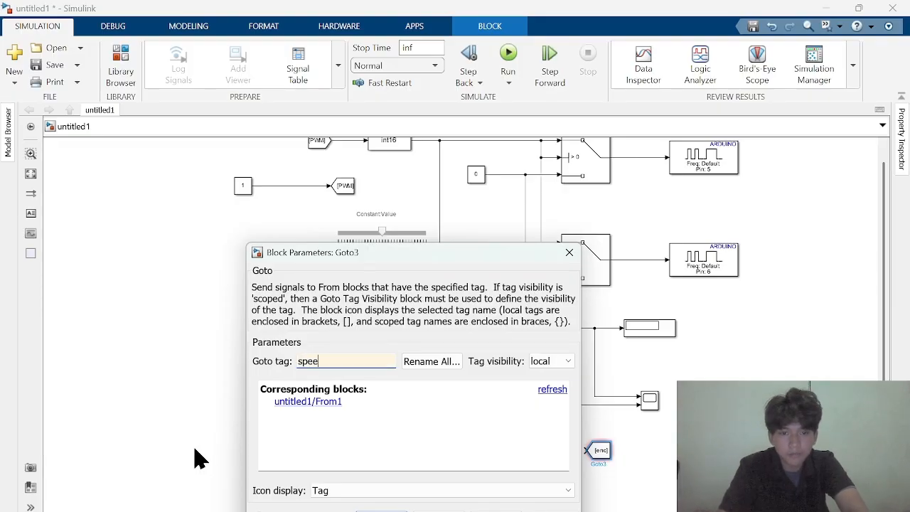
type("d")
key("Return")
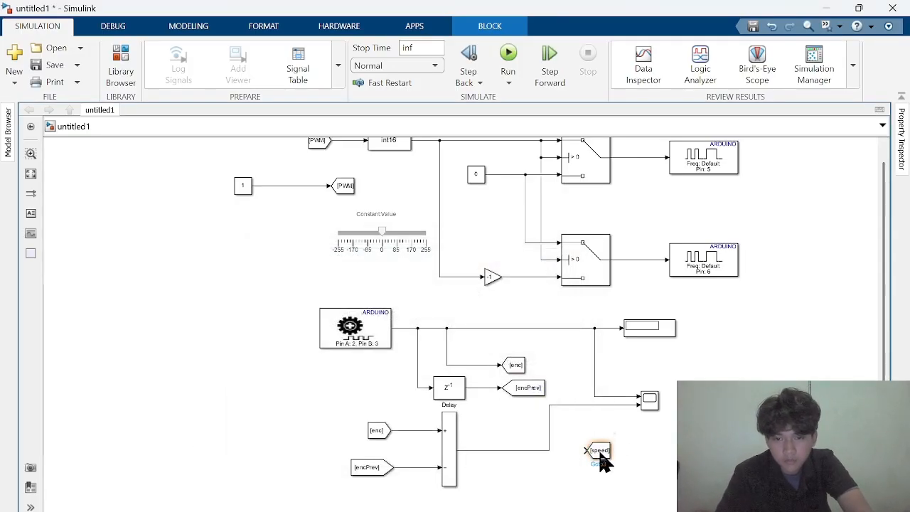
left_click_drag(589, 450, 549, 451)
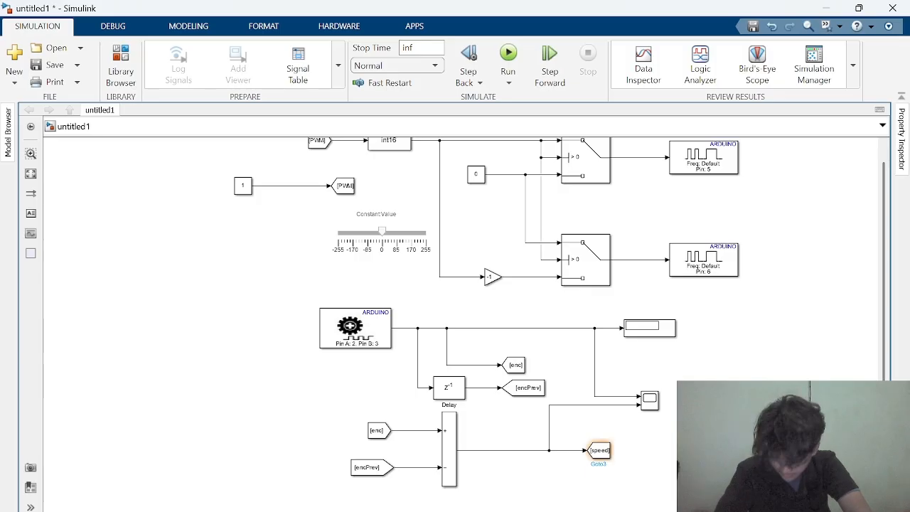
left_click(601, 459)
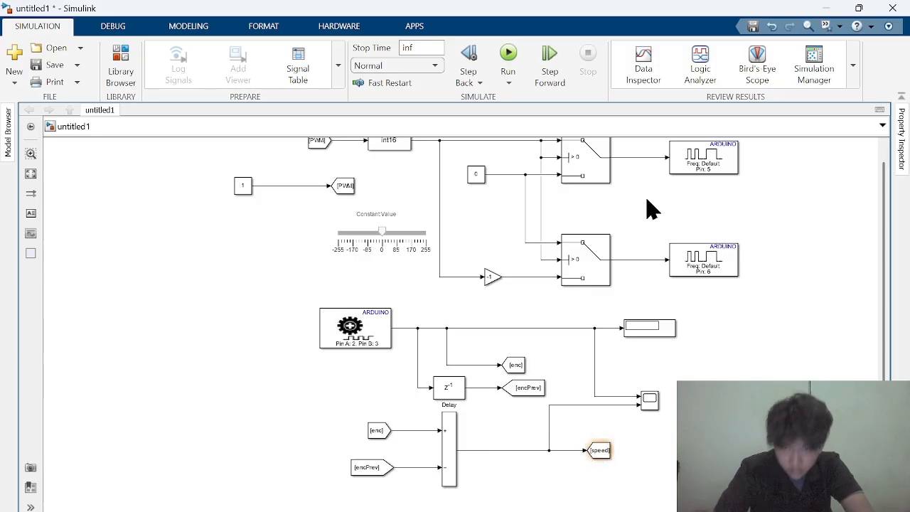
Duplicate the encoder Display block below the speed Goto block and connect the copy to the Minus output
double_click(644, 328)
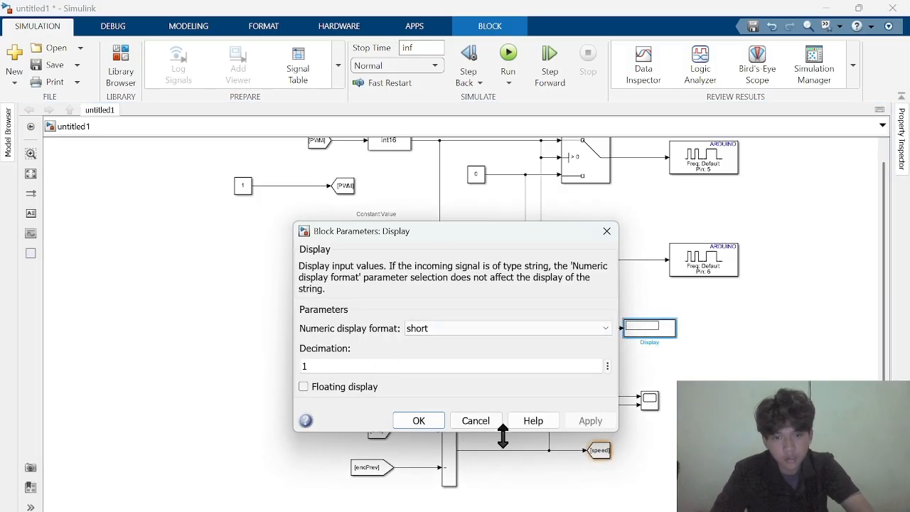
left_click(607, 231)
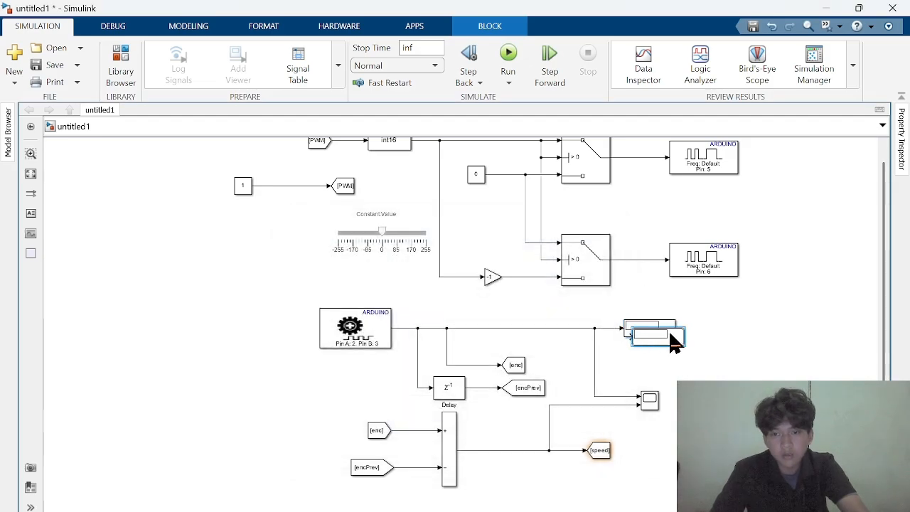
left_click_drag(666, 332, 550, 450)
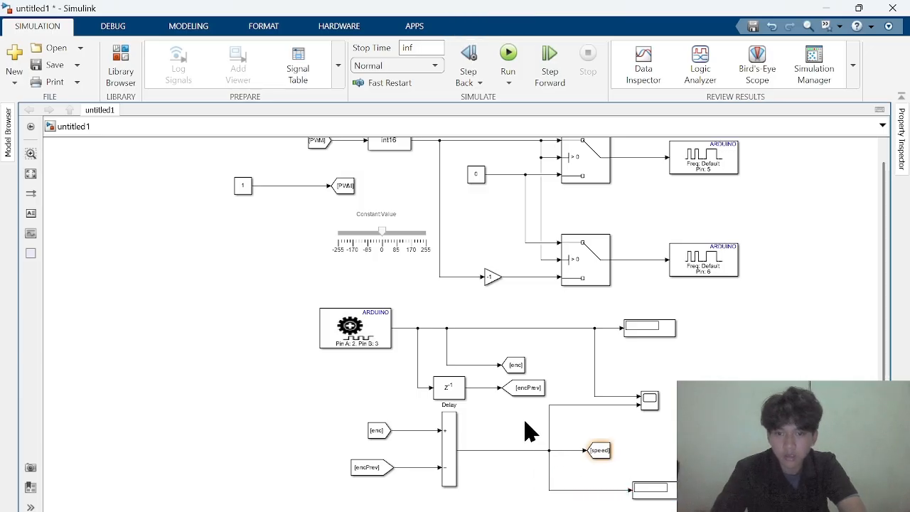
scroll(465, 301, "down", 1)
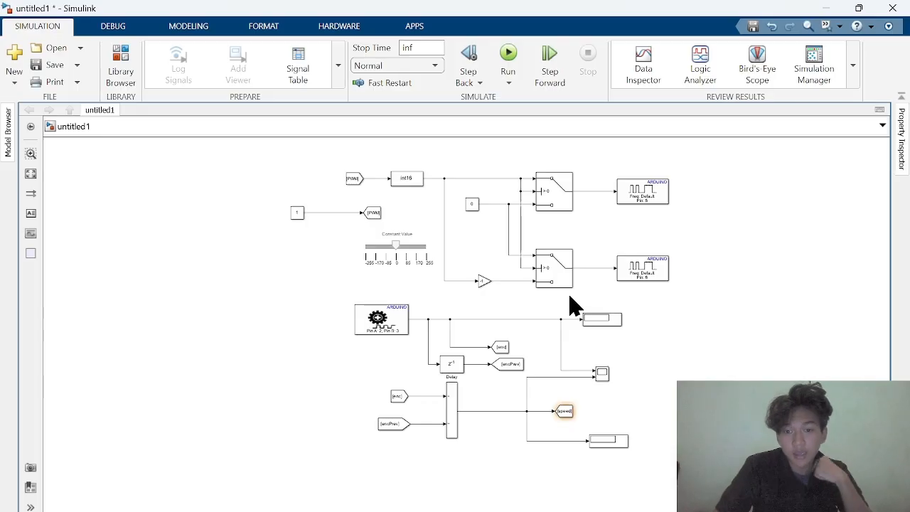
Try out the Constant:Value slider linked to the PWM constant, leaving its knob close to zero
left_click(439, 250)
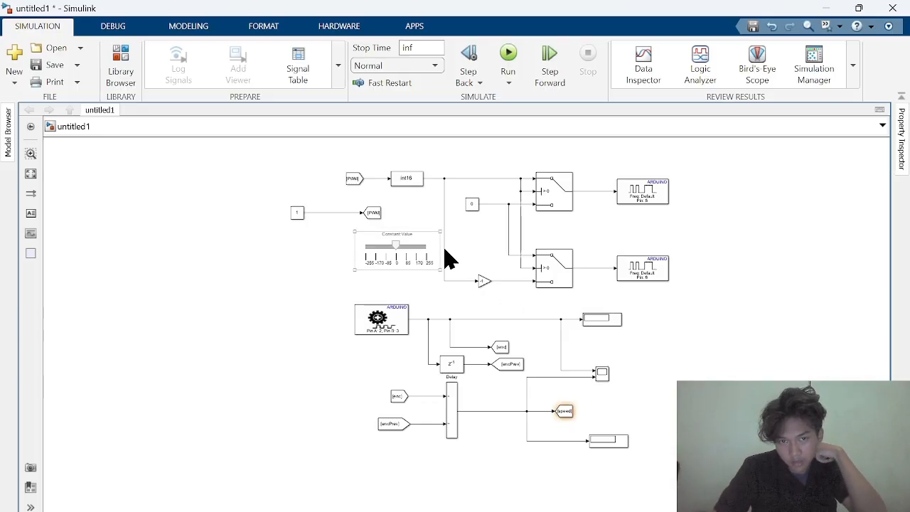
left_click(448, 253)
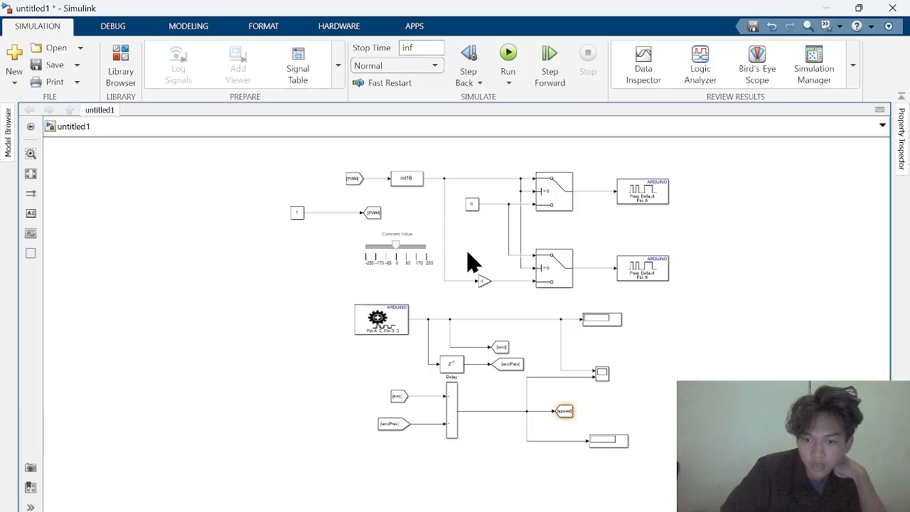
scroll(469, 263, "up", 1)
left_click(429, 260)
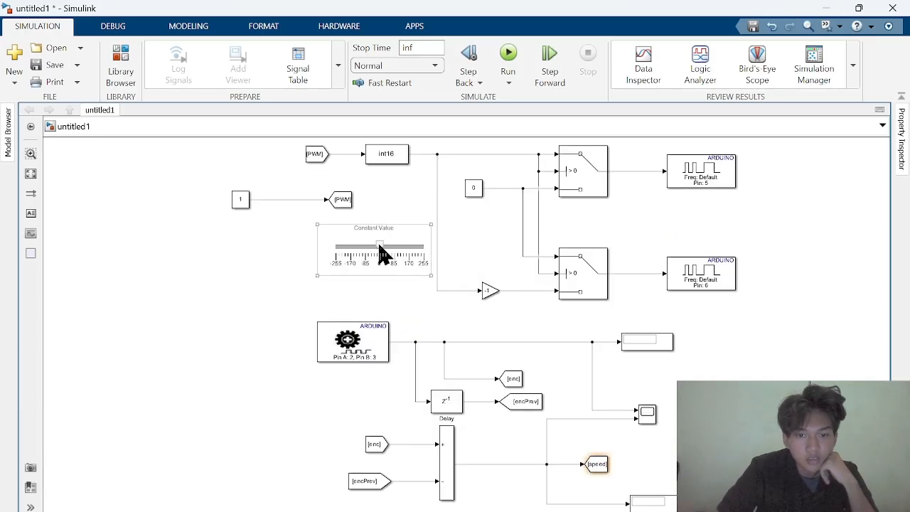
left_click(379, 245)
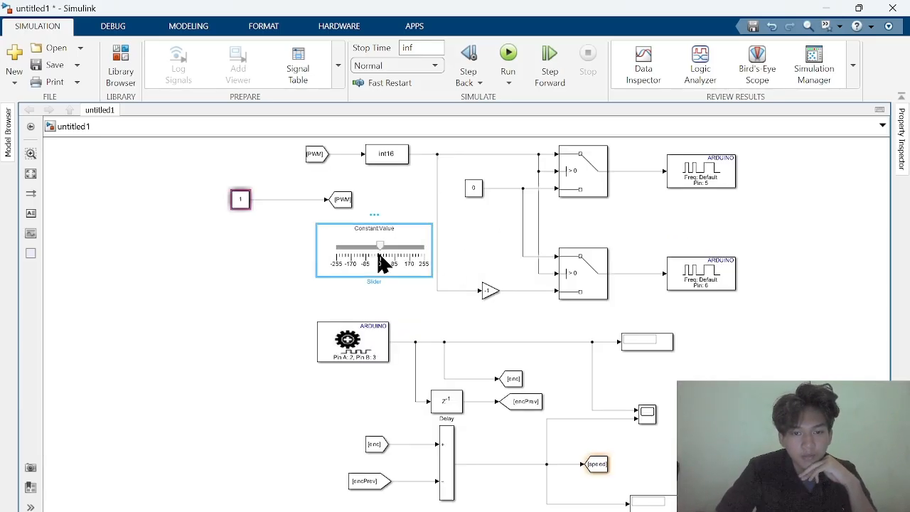
left_click_drag(380, 243, 390, 297)
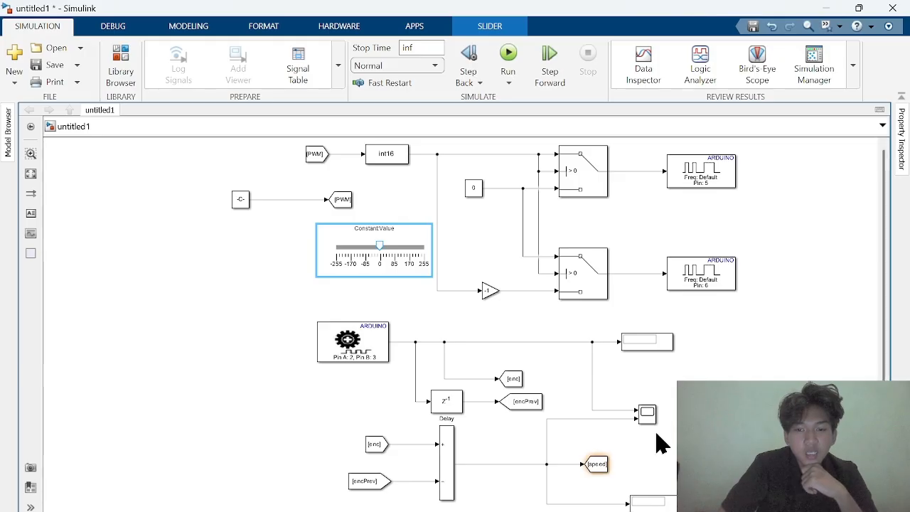
Examine the block parameters of the encoder Display and the speed Display, leaving their settings as they are
left_click(646, 347)
double_click(646, 347)
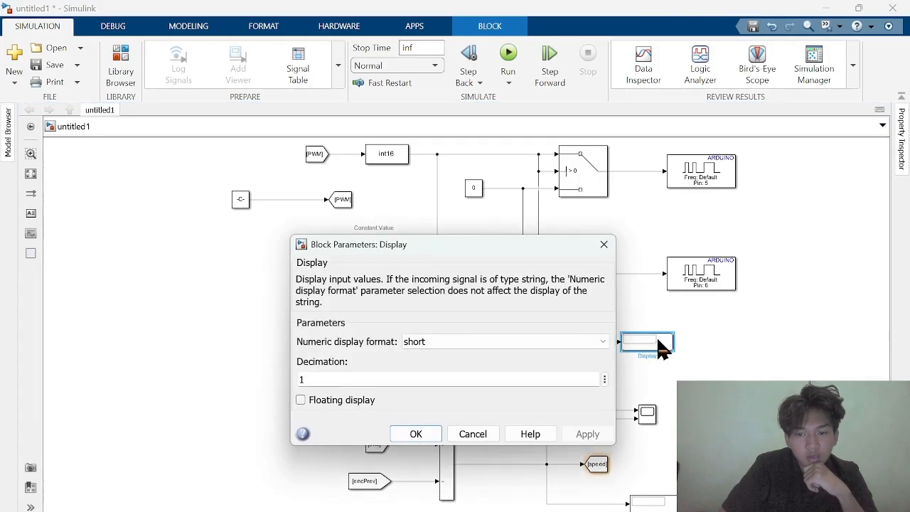
left_click(604, 244)
double_click(657, 501)
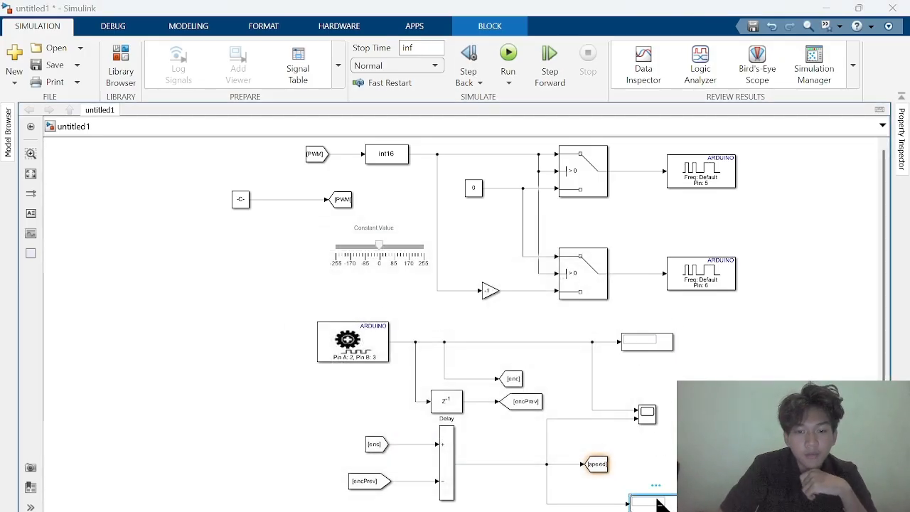
left_click(611, 328)
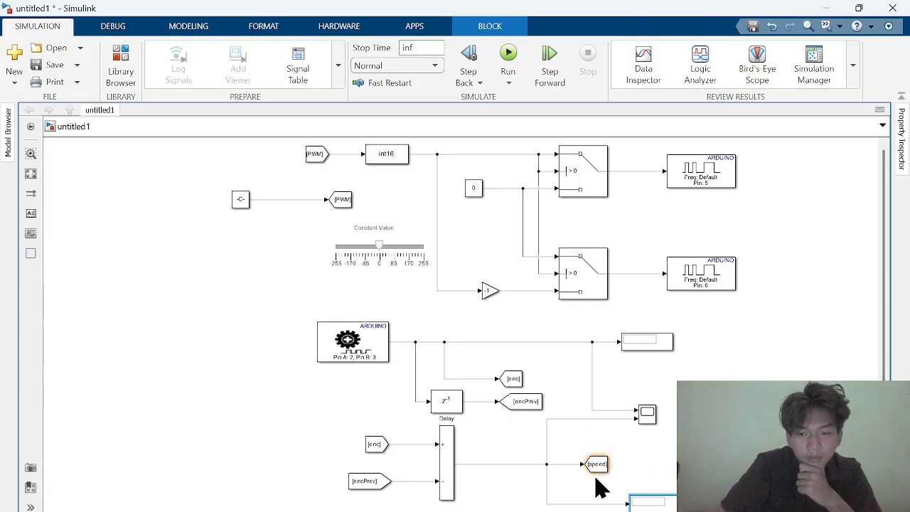
mouse_move(614, 464)
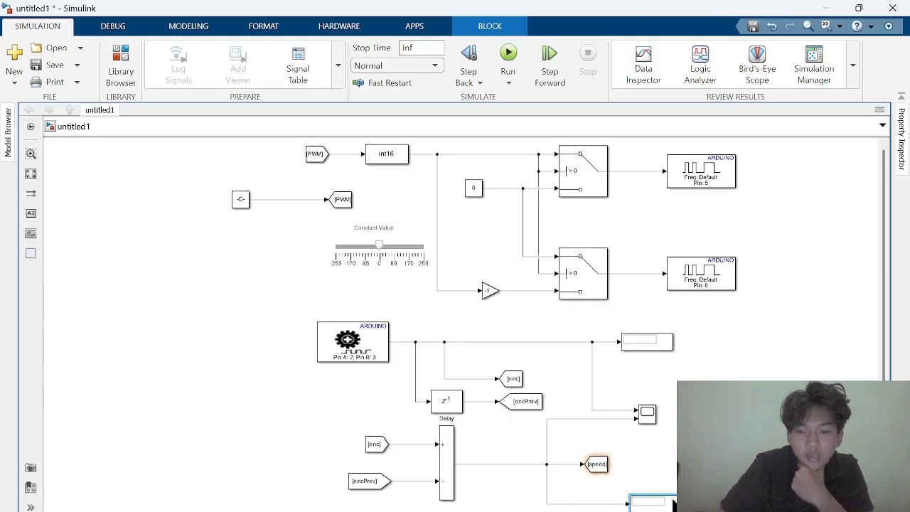
double_click(672, 502)
left_click(609, 329)
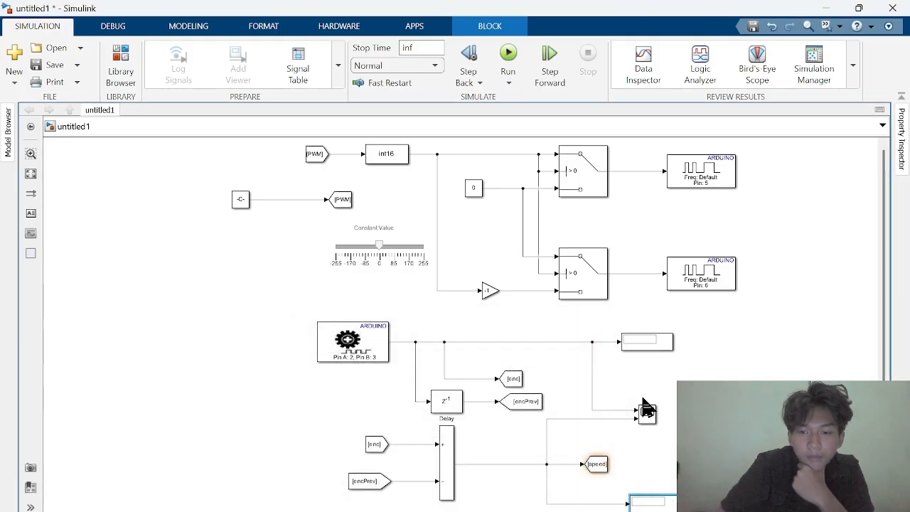
Open the Scope window that plots the encoder position and speed signals, and close it again
left_click(649, 415)
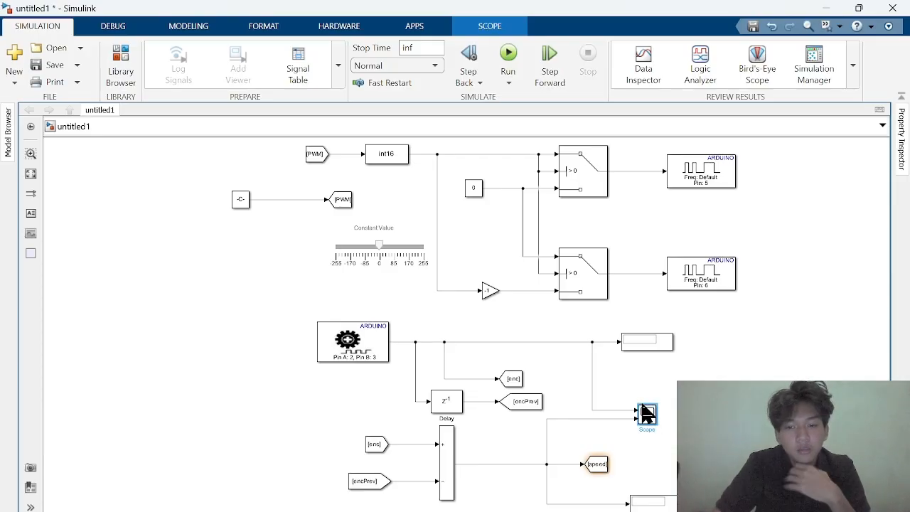
double_click(638, 413)
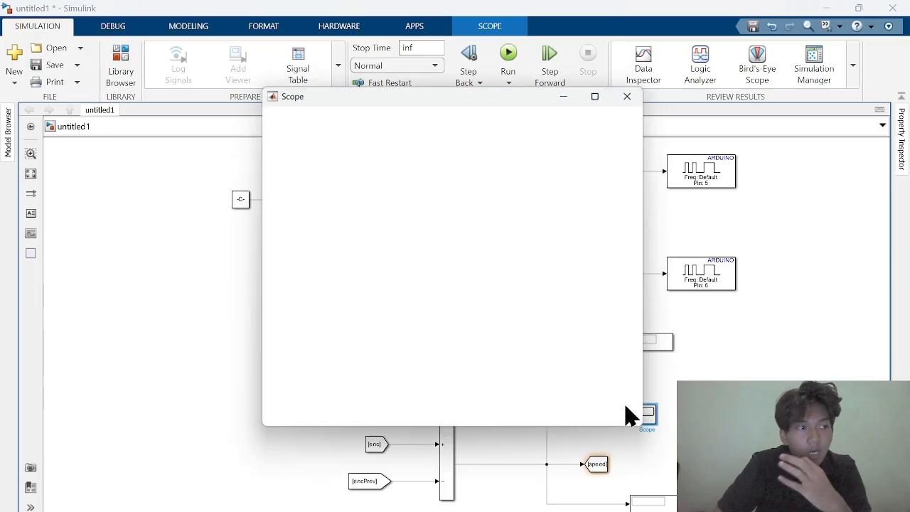
left_click(635, 91)
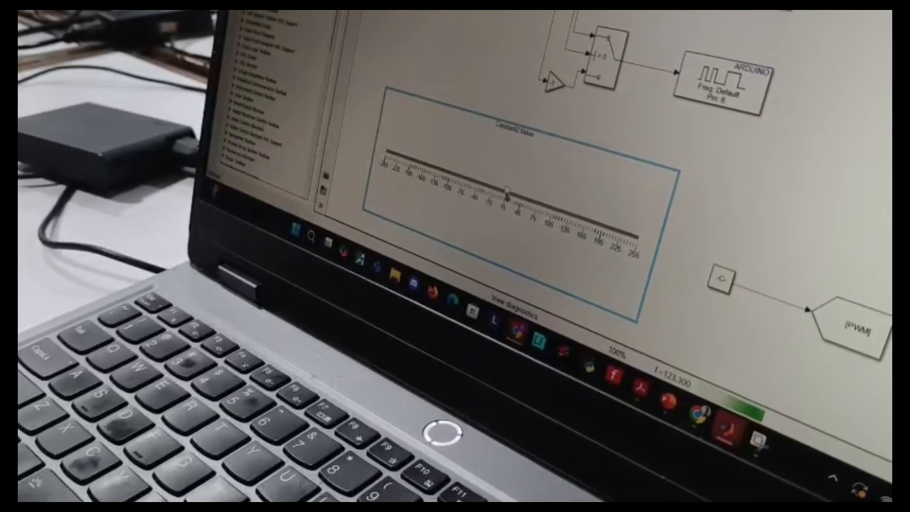
left_click_drag(510, 199, 522, 204)
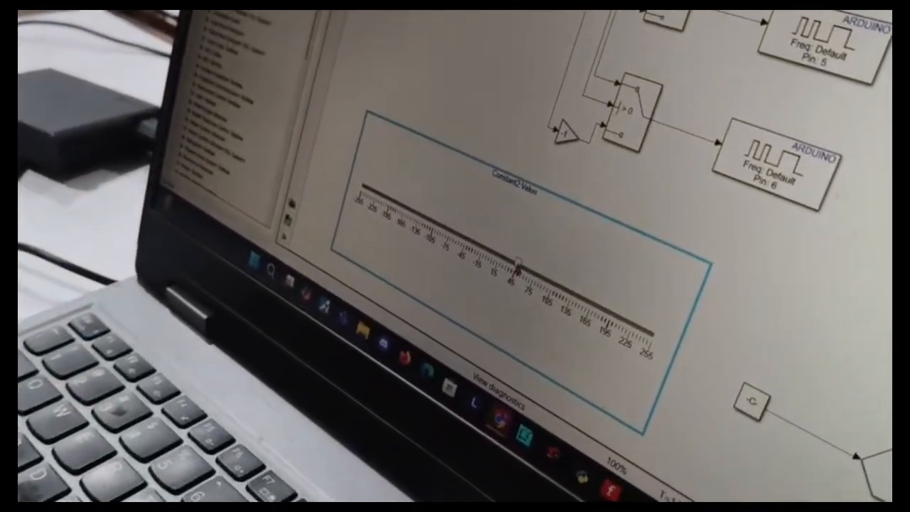
left_click_drag(517, 266, 602, 305)
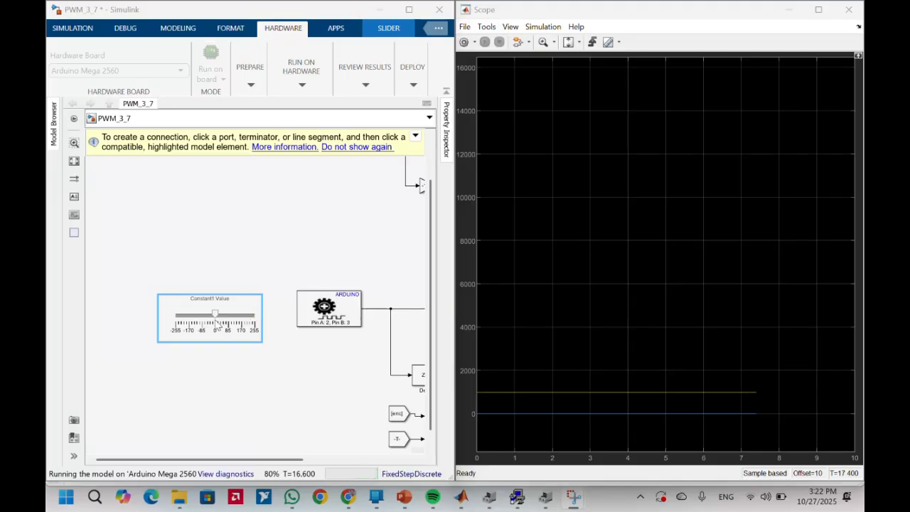
In the running PWM_3_7 model, move the Constant1 Value slider to -255 and back close to zero
left_click(214, 314)
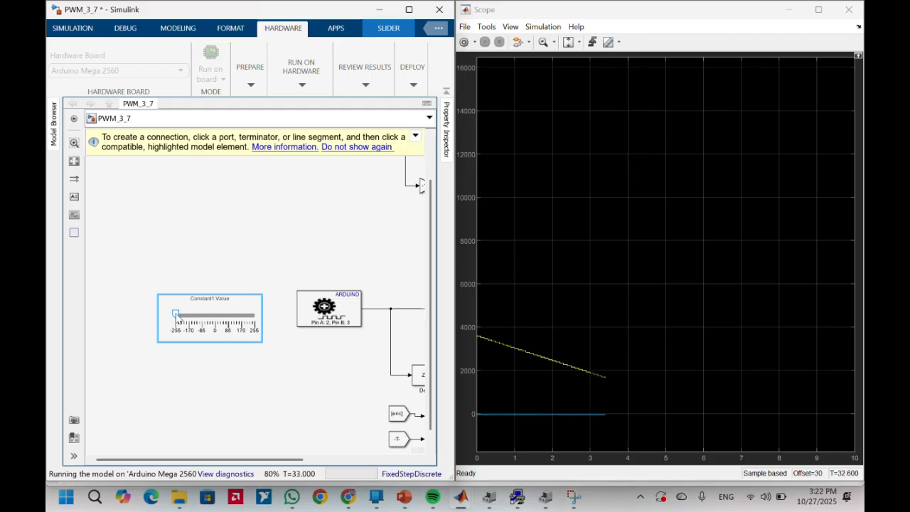
left_click_drag(177, 314, 212, 314)
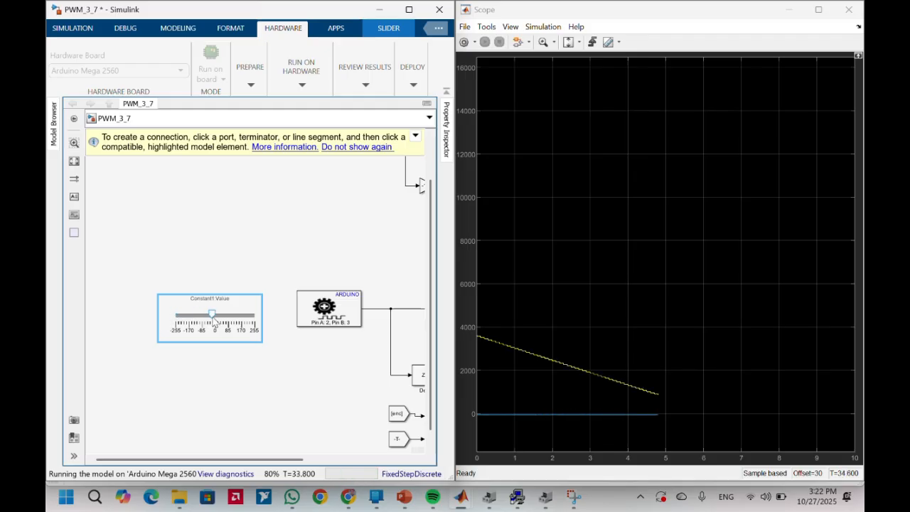